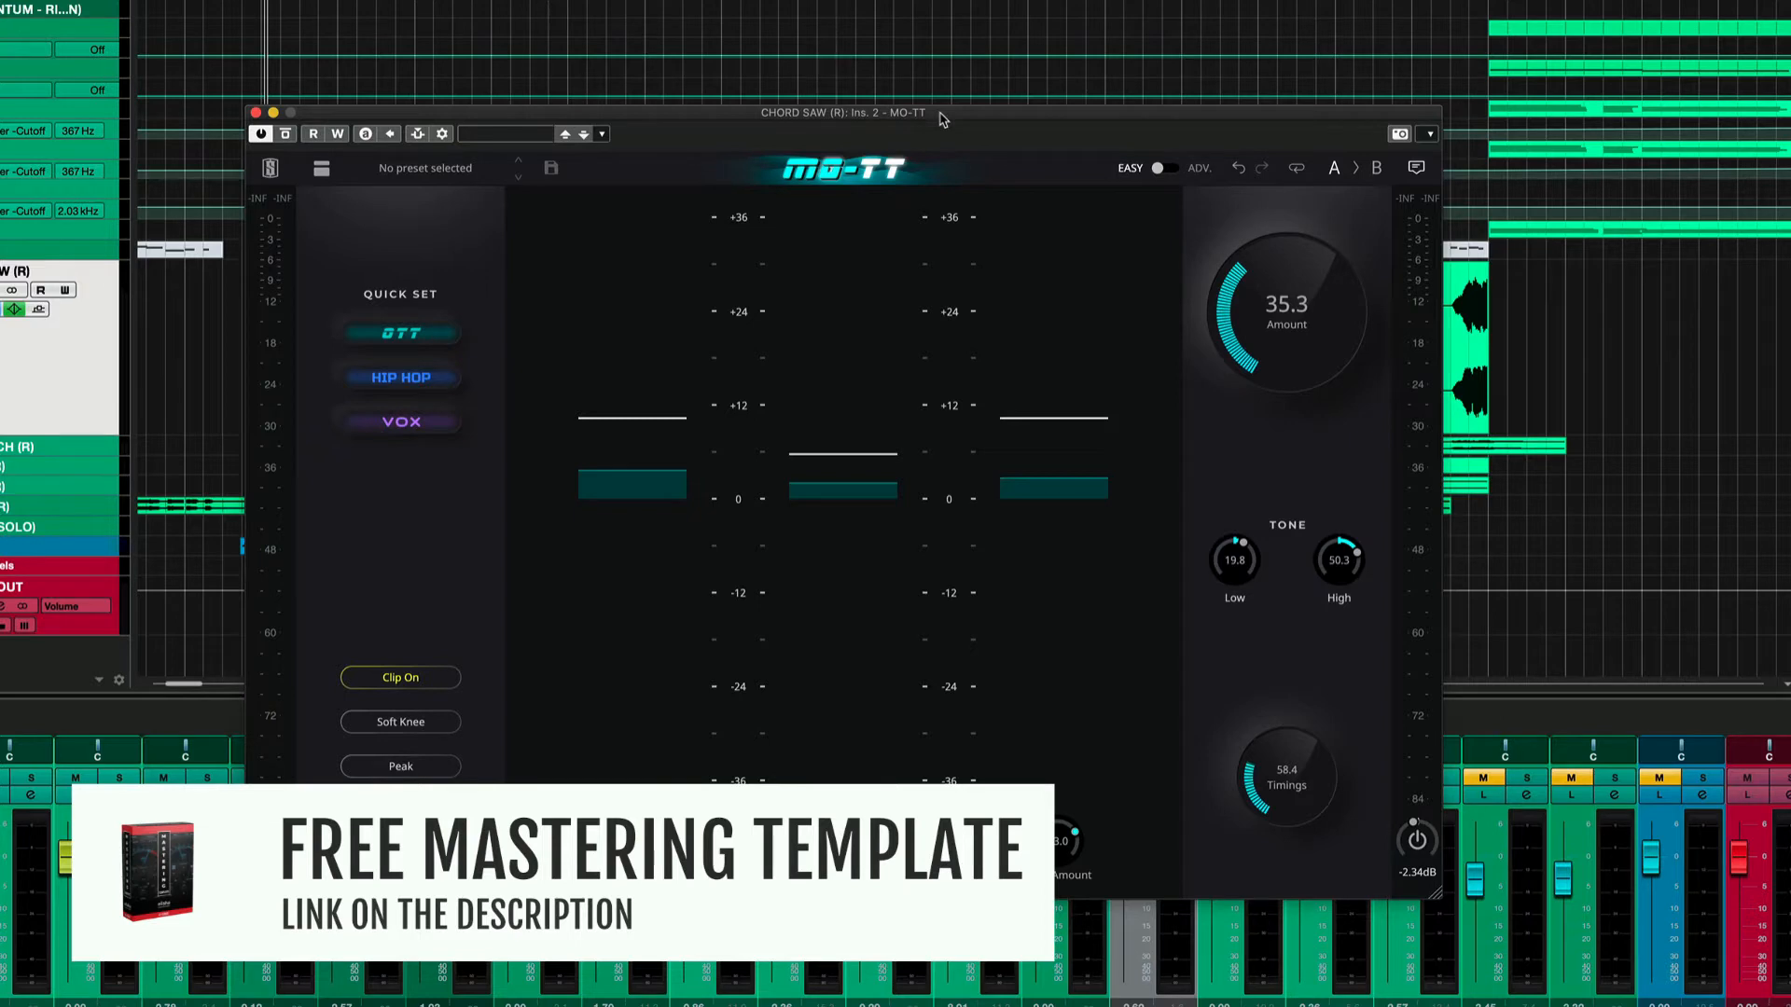
- Enlarge the MO-TT plug-in window on the CHORD SAW track and reposition it near the screen's upper edge
left_click_drag(943, 119, 942, 118)
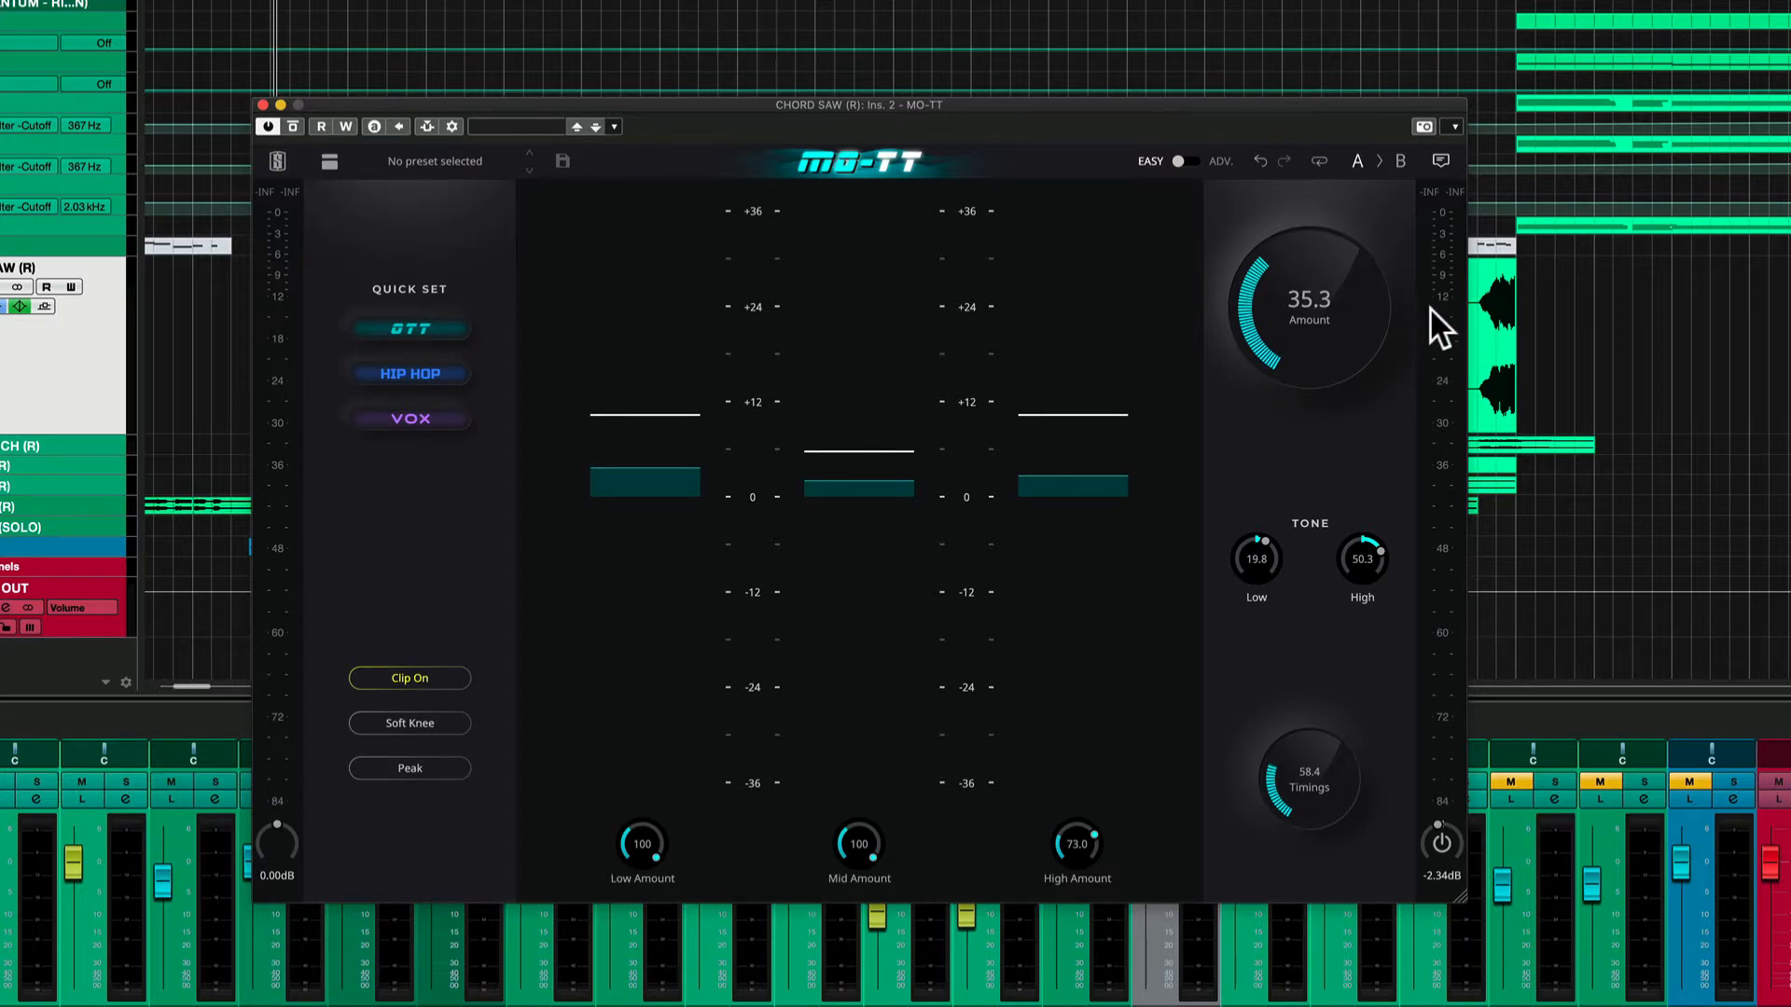
left_click_drag(1462, 898, 1631, 949)
left_click_drag(1214, 110, 1156, 62)
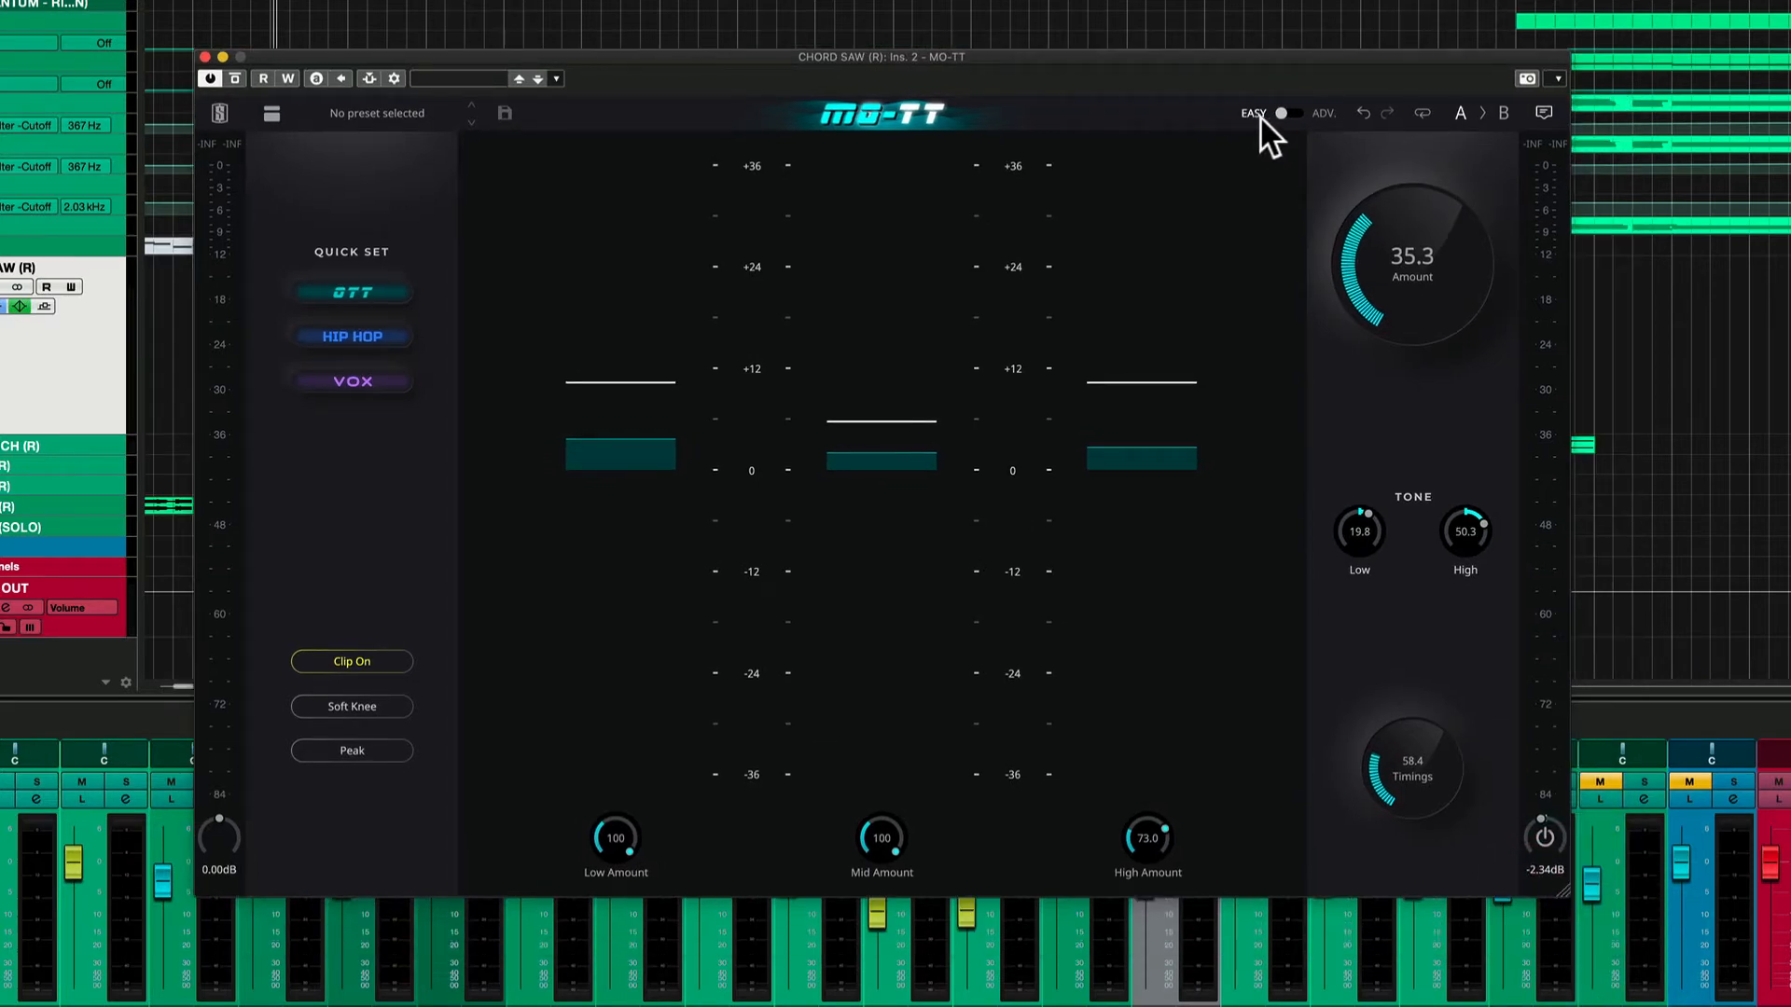
- Preview the plug-in's advanced view and return to the easy view
left_click(1285, 115)
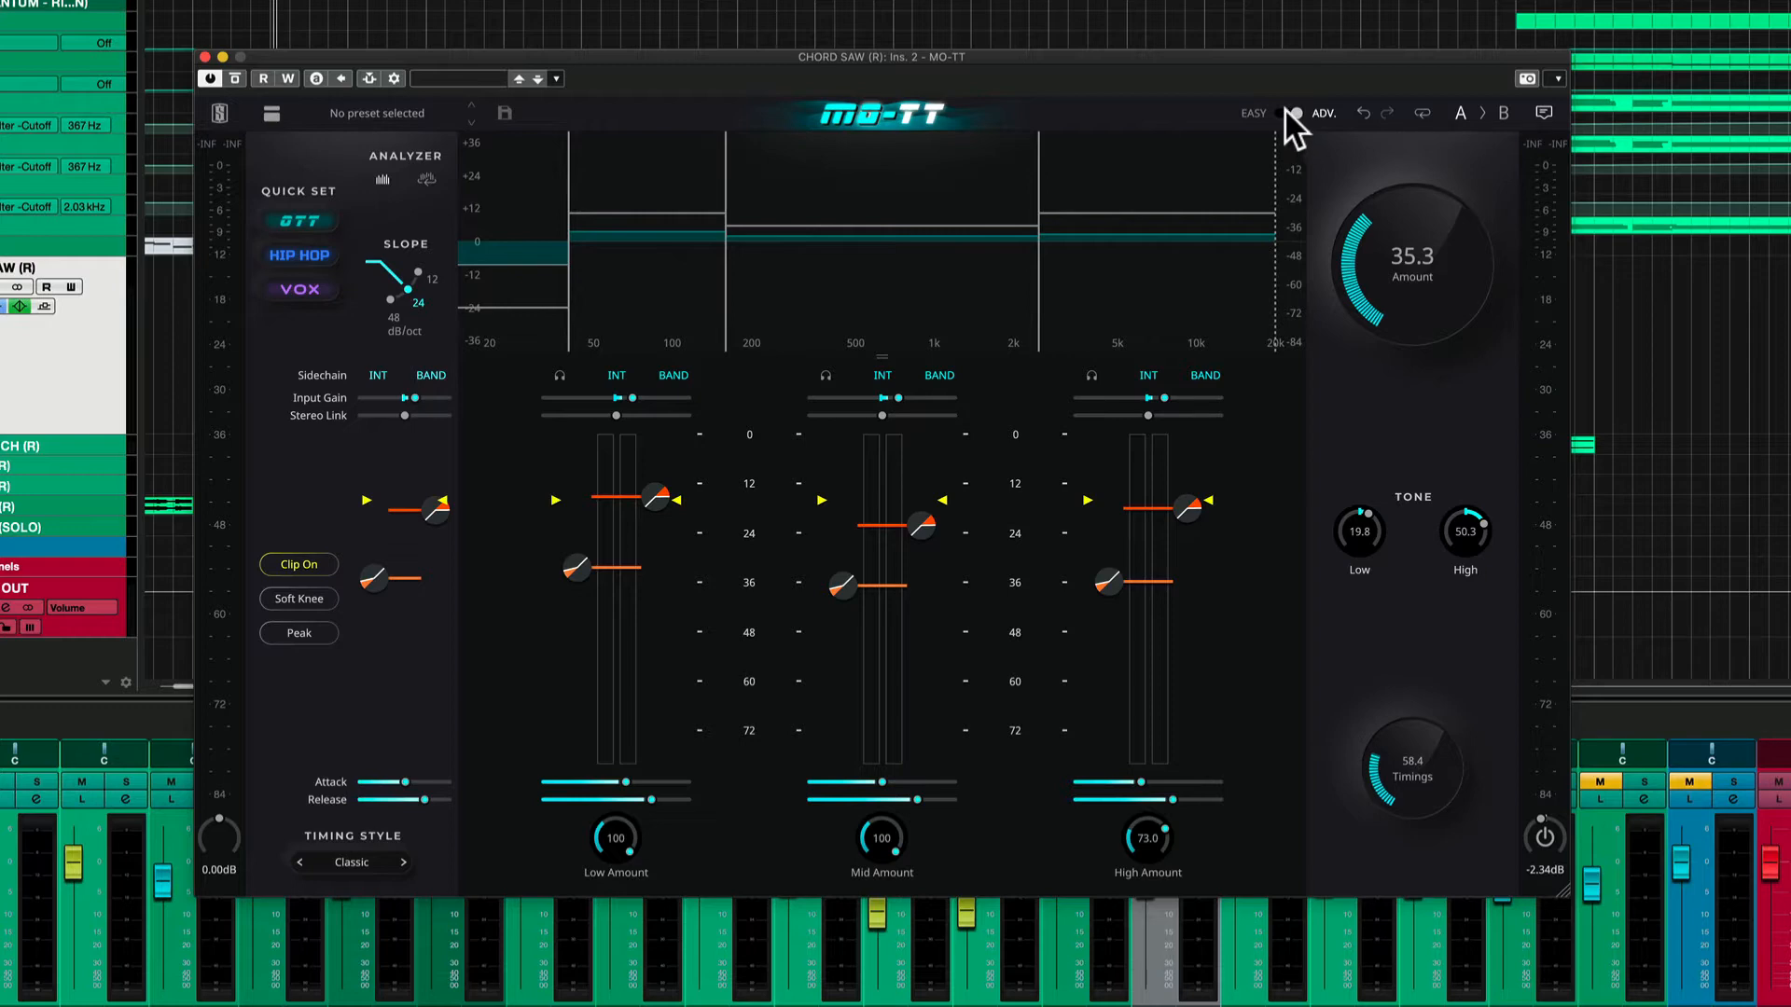
left_click(1285, 108)
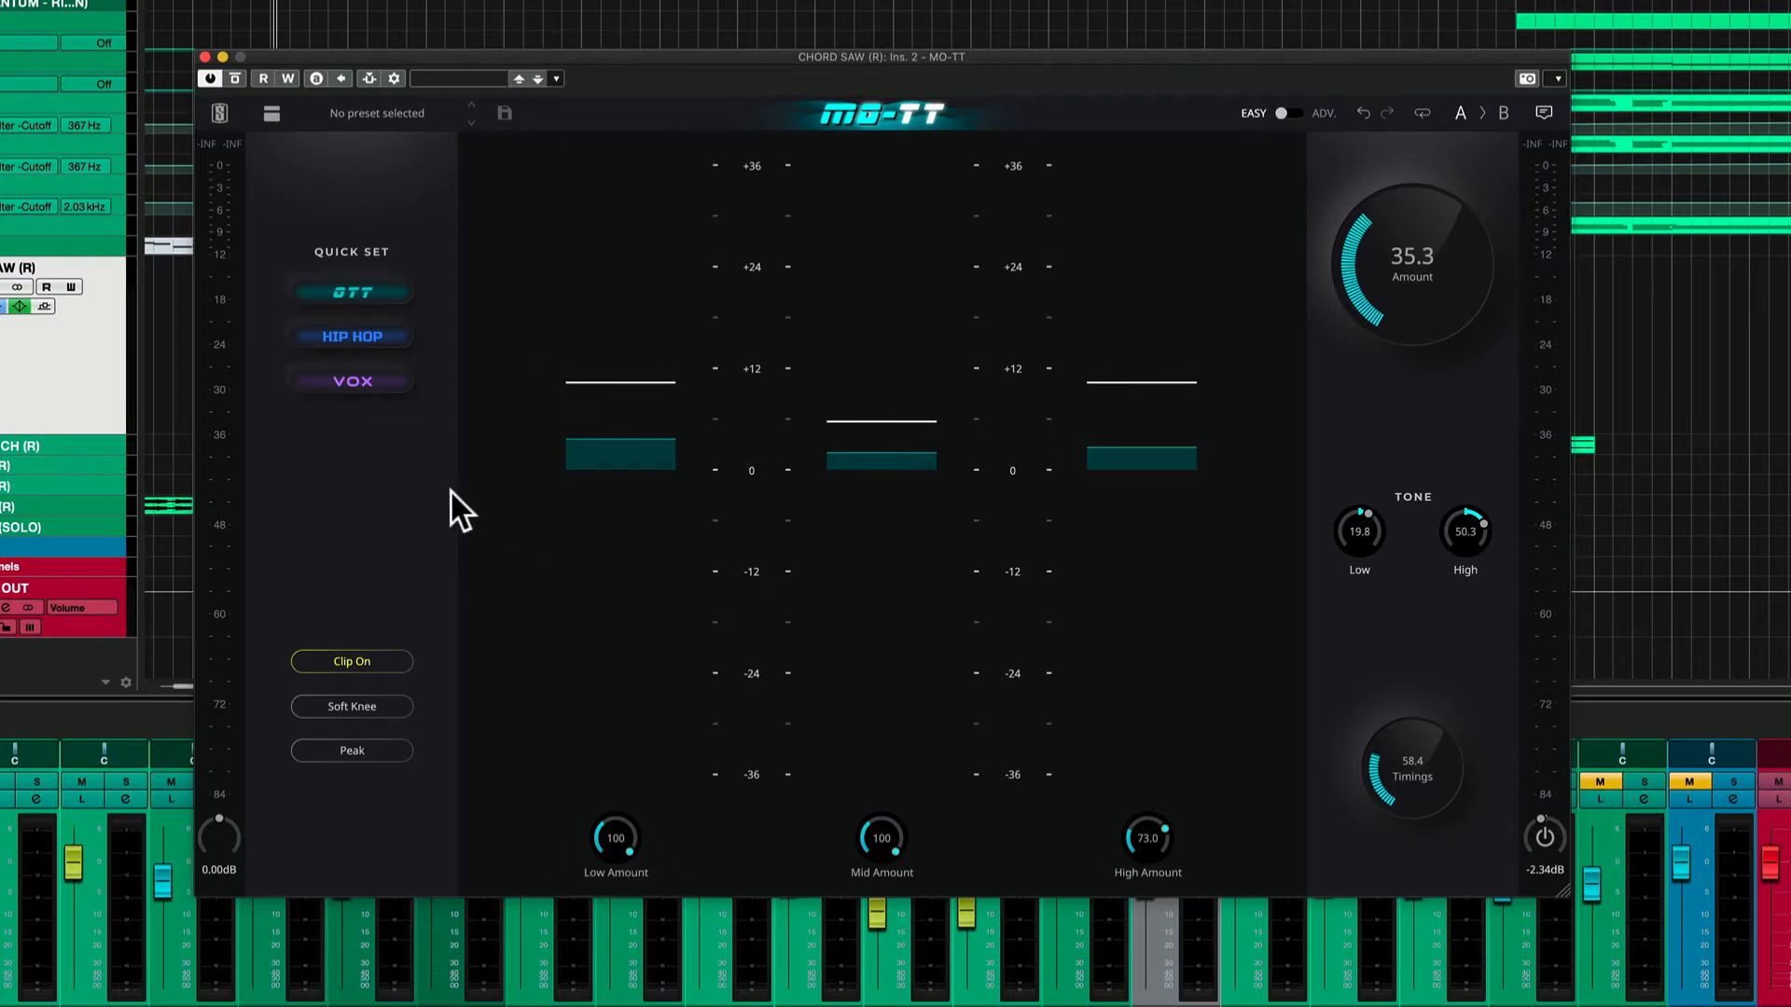
- Try the OTT, Hip Hop and Vox quick sets one after another
left_click(367, 291)
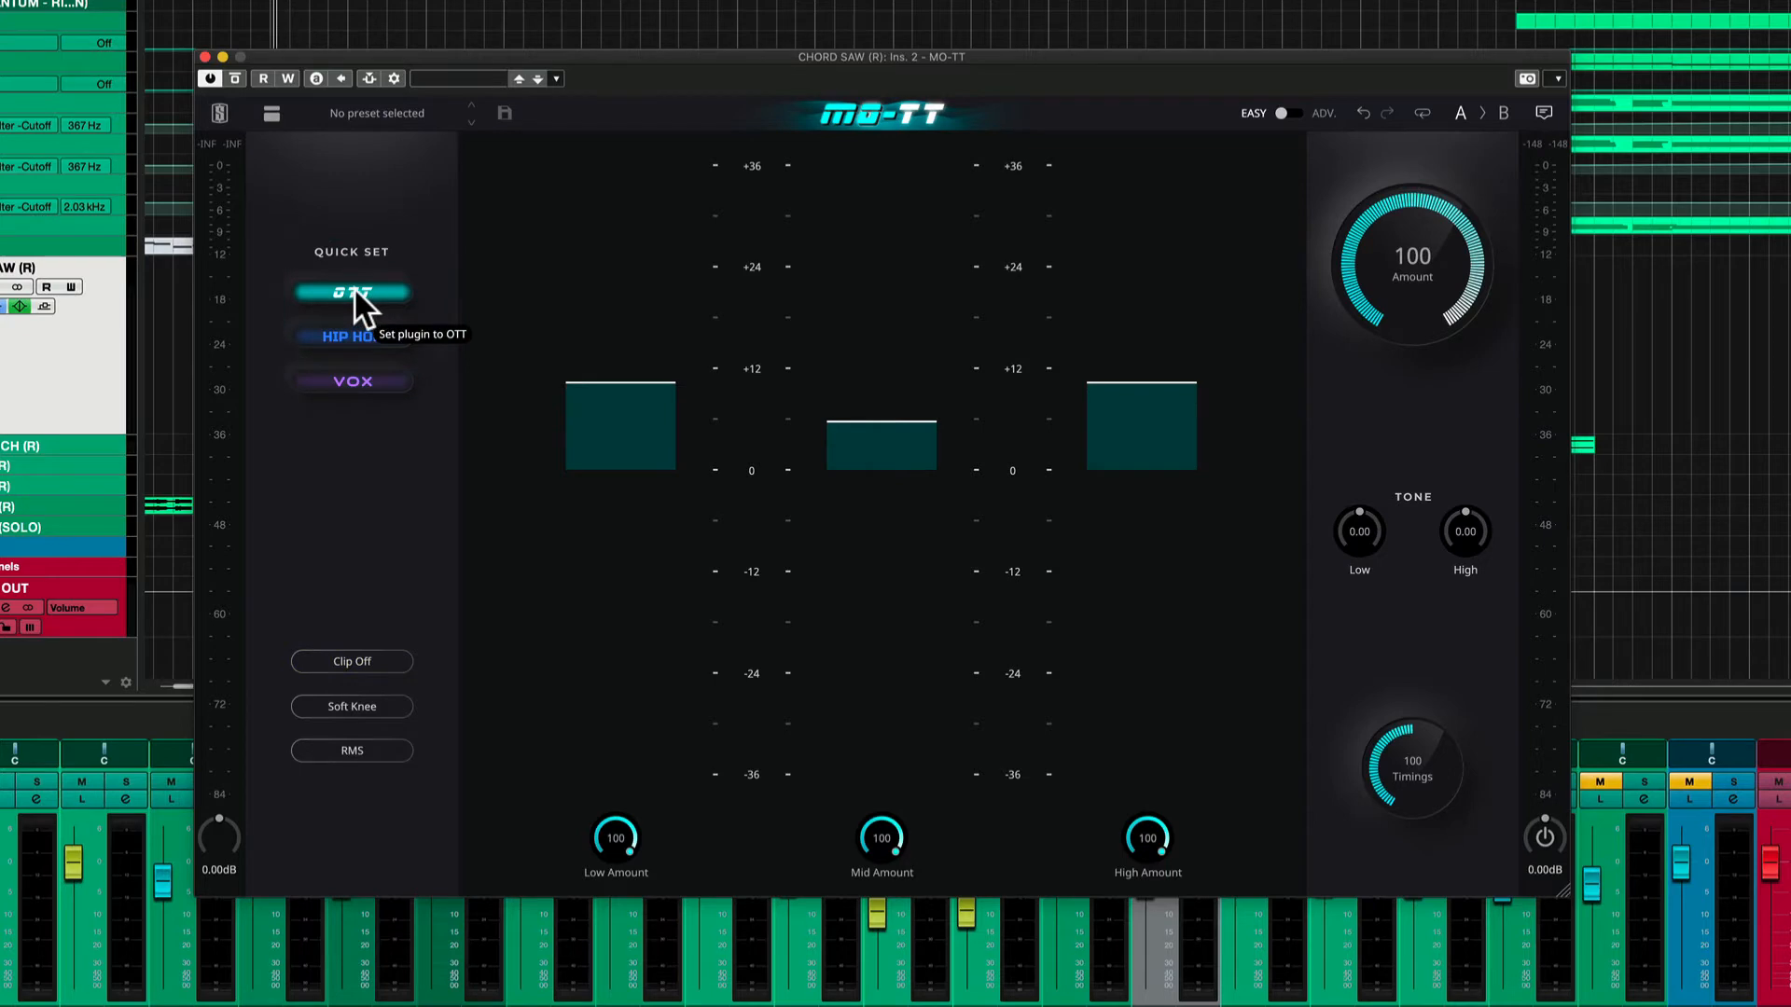
left_click(356, 336)
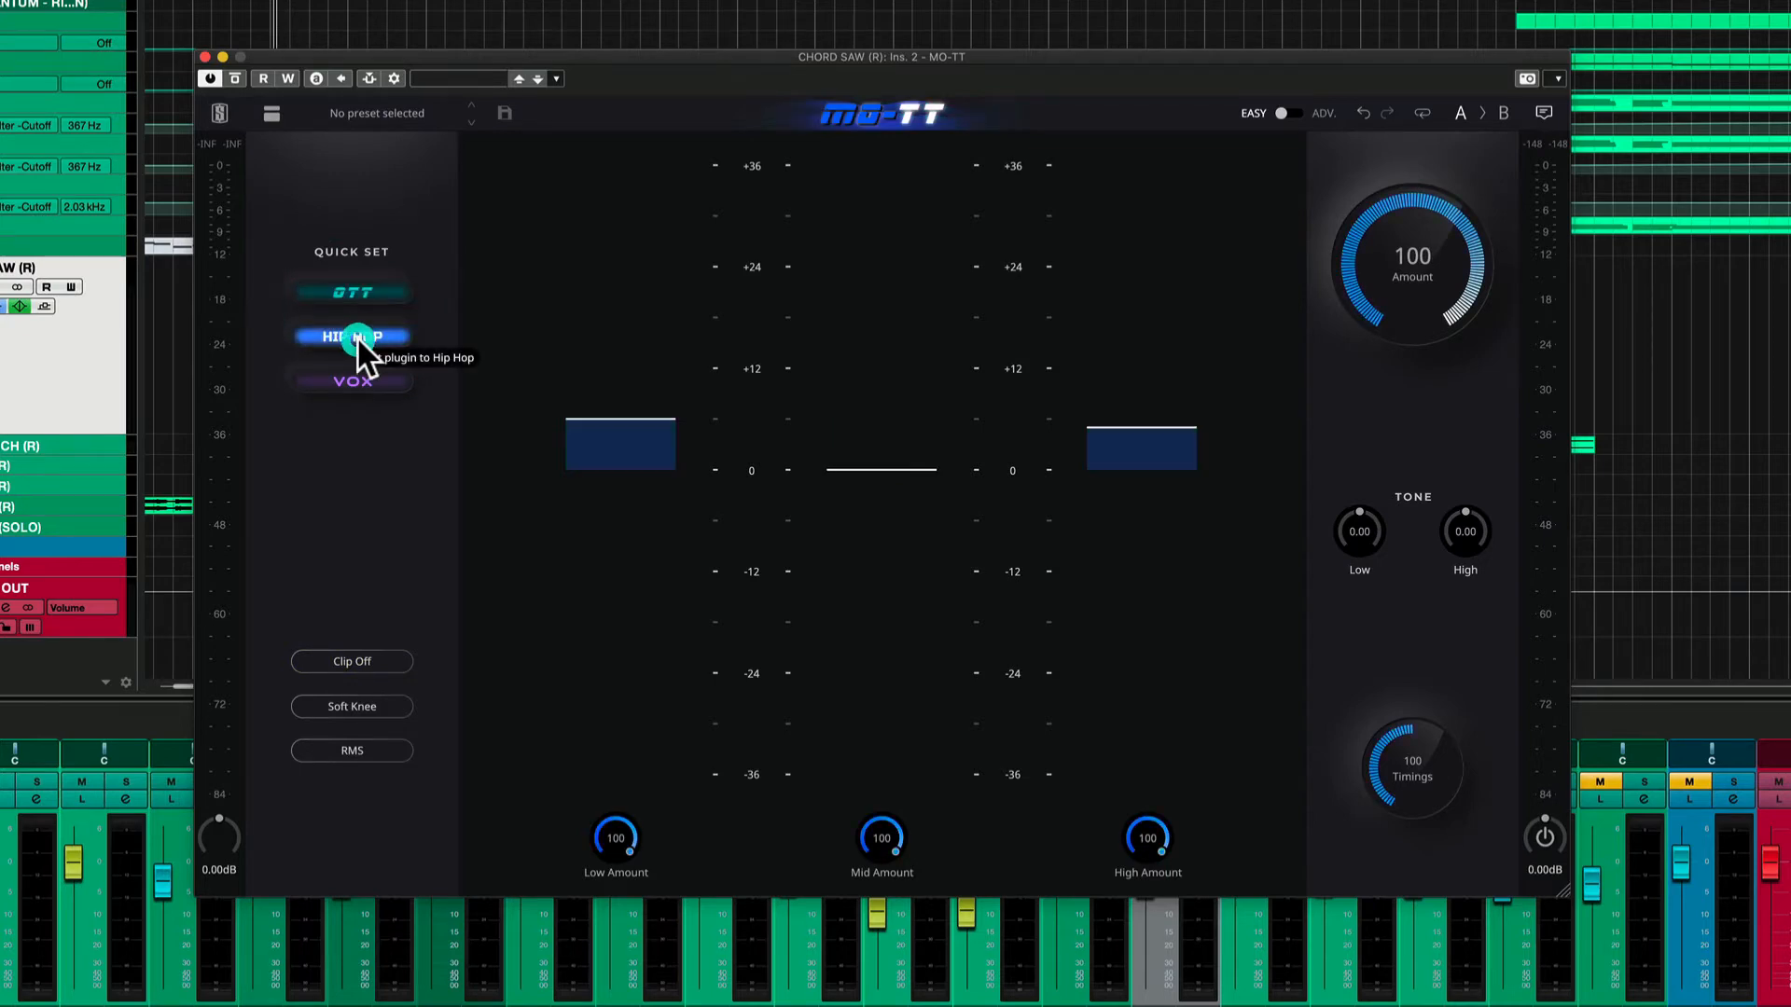
left_click(375, 382)
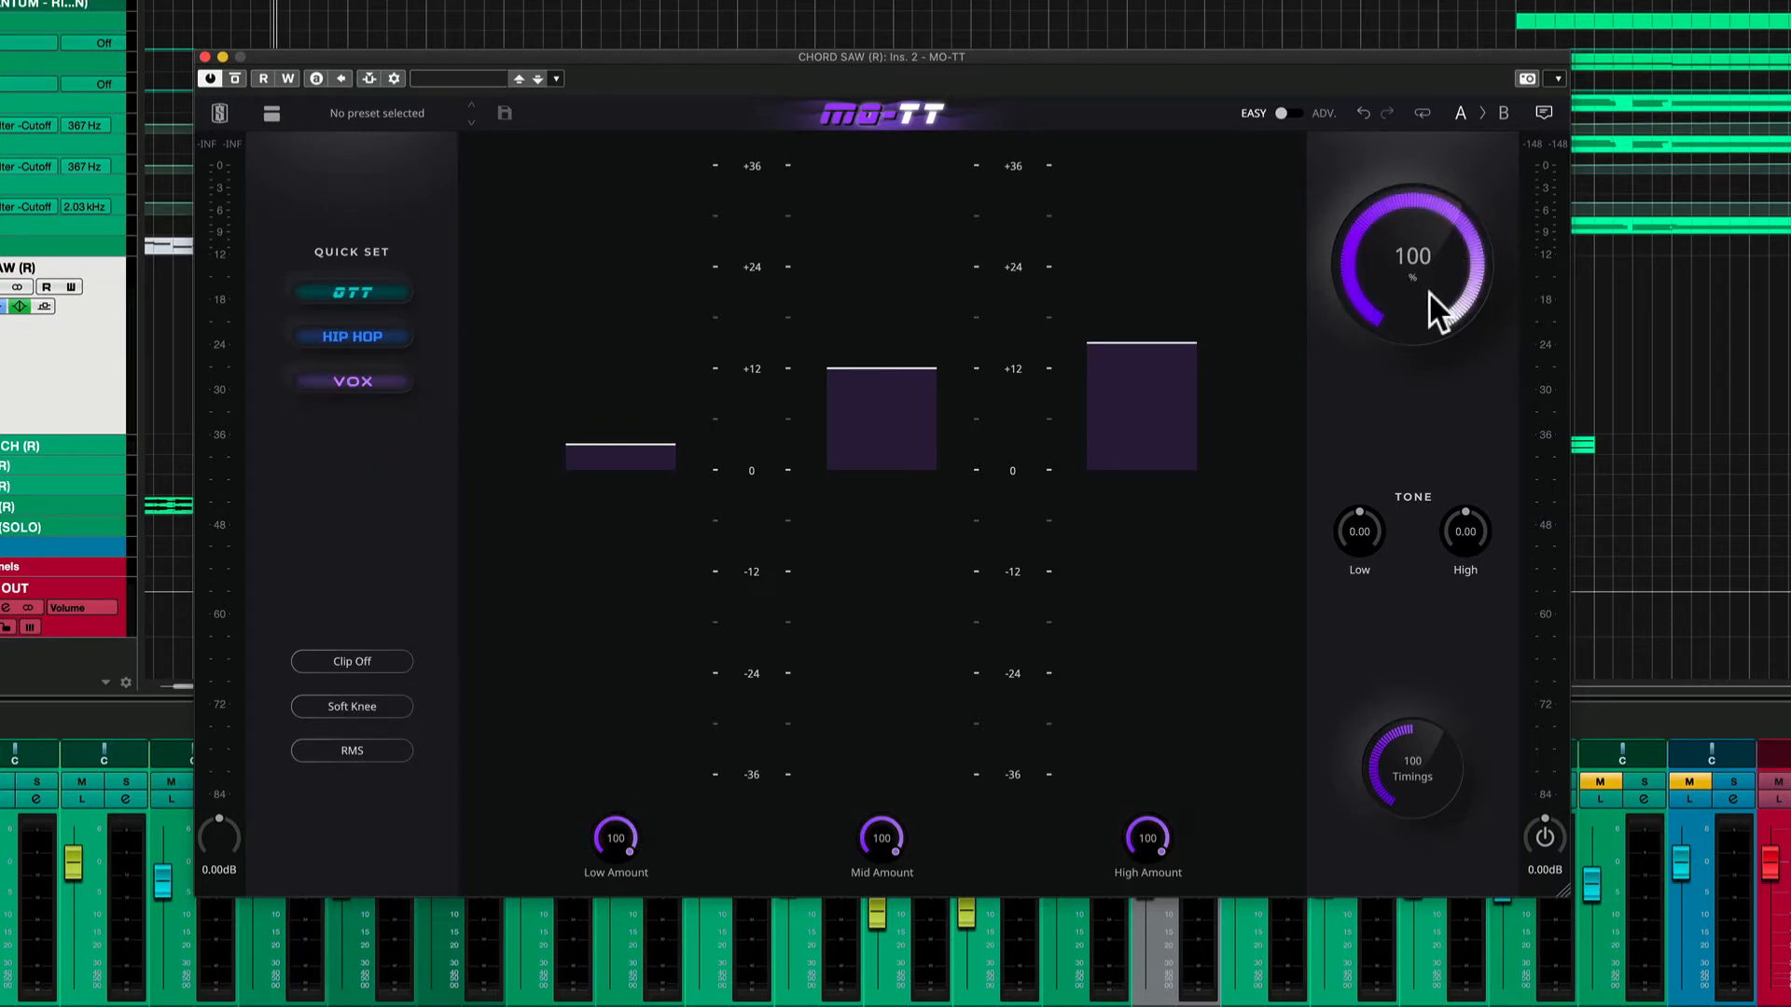
- Undo the three quick set changes to restore the plug-in's original settings
left_click(1362, 110)
left_click(1362, 110)
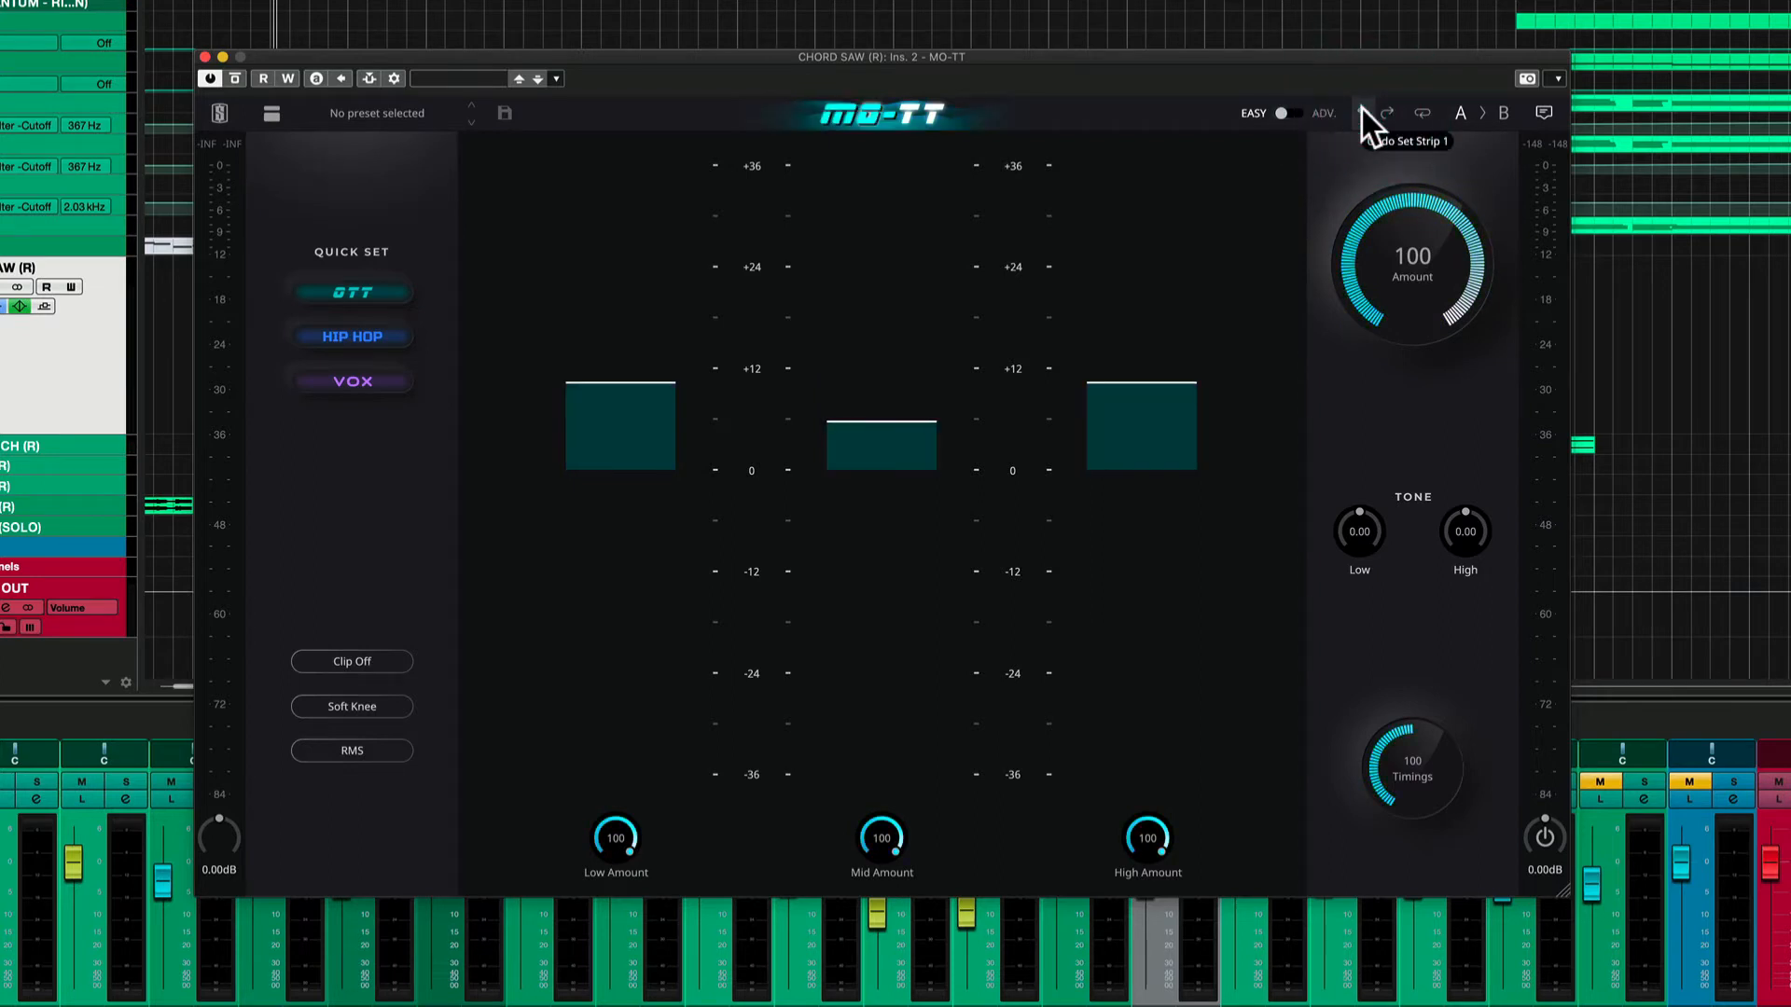
left_click(1362, 110)
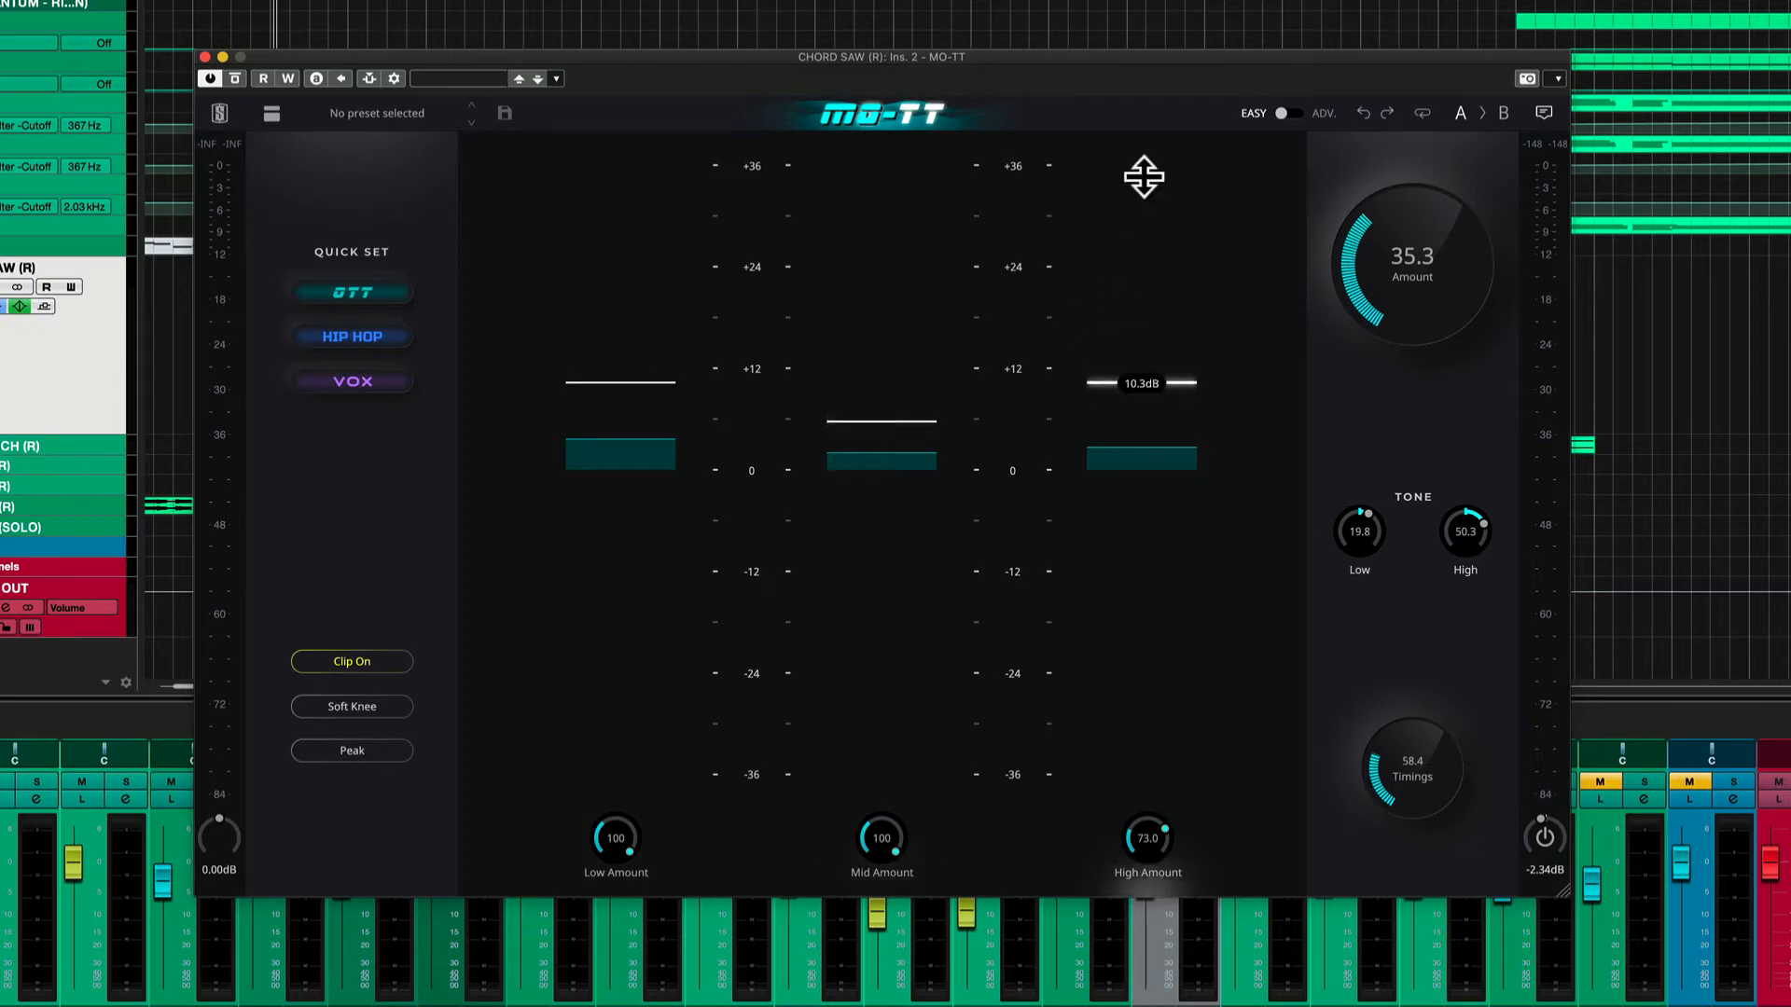
- Try the alternative knee shape and RMS detection, ending on Soft Knee and Peak detection with clipping on
left_click_drag(1152, 54, 1142, 51)
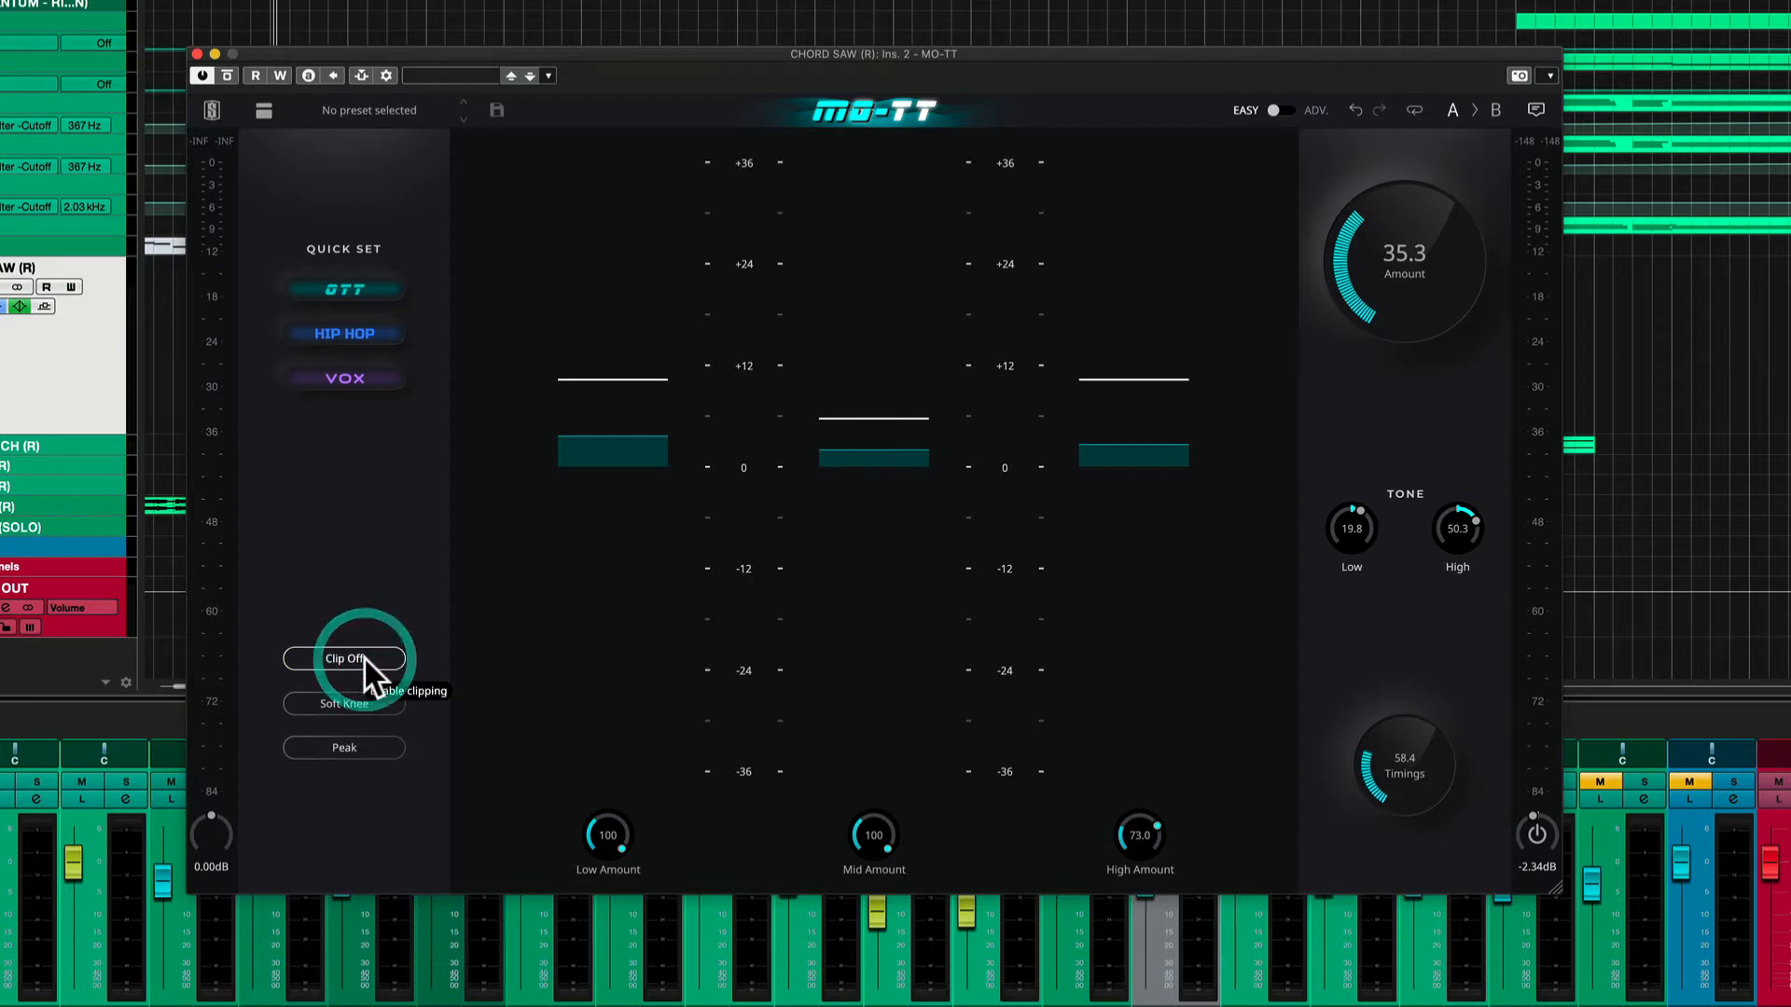
left_click(362, 702)
left_click(364, 703)
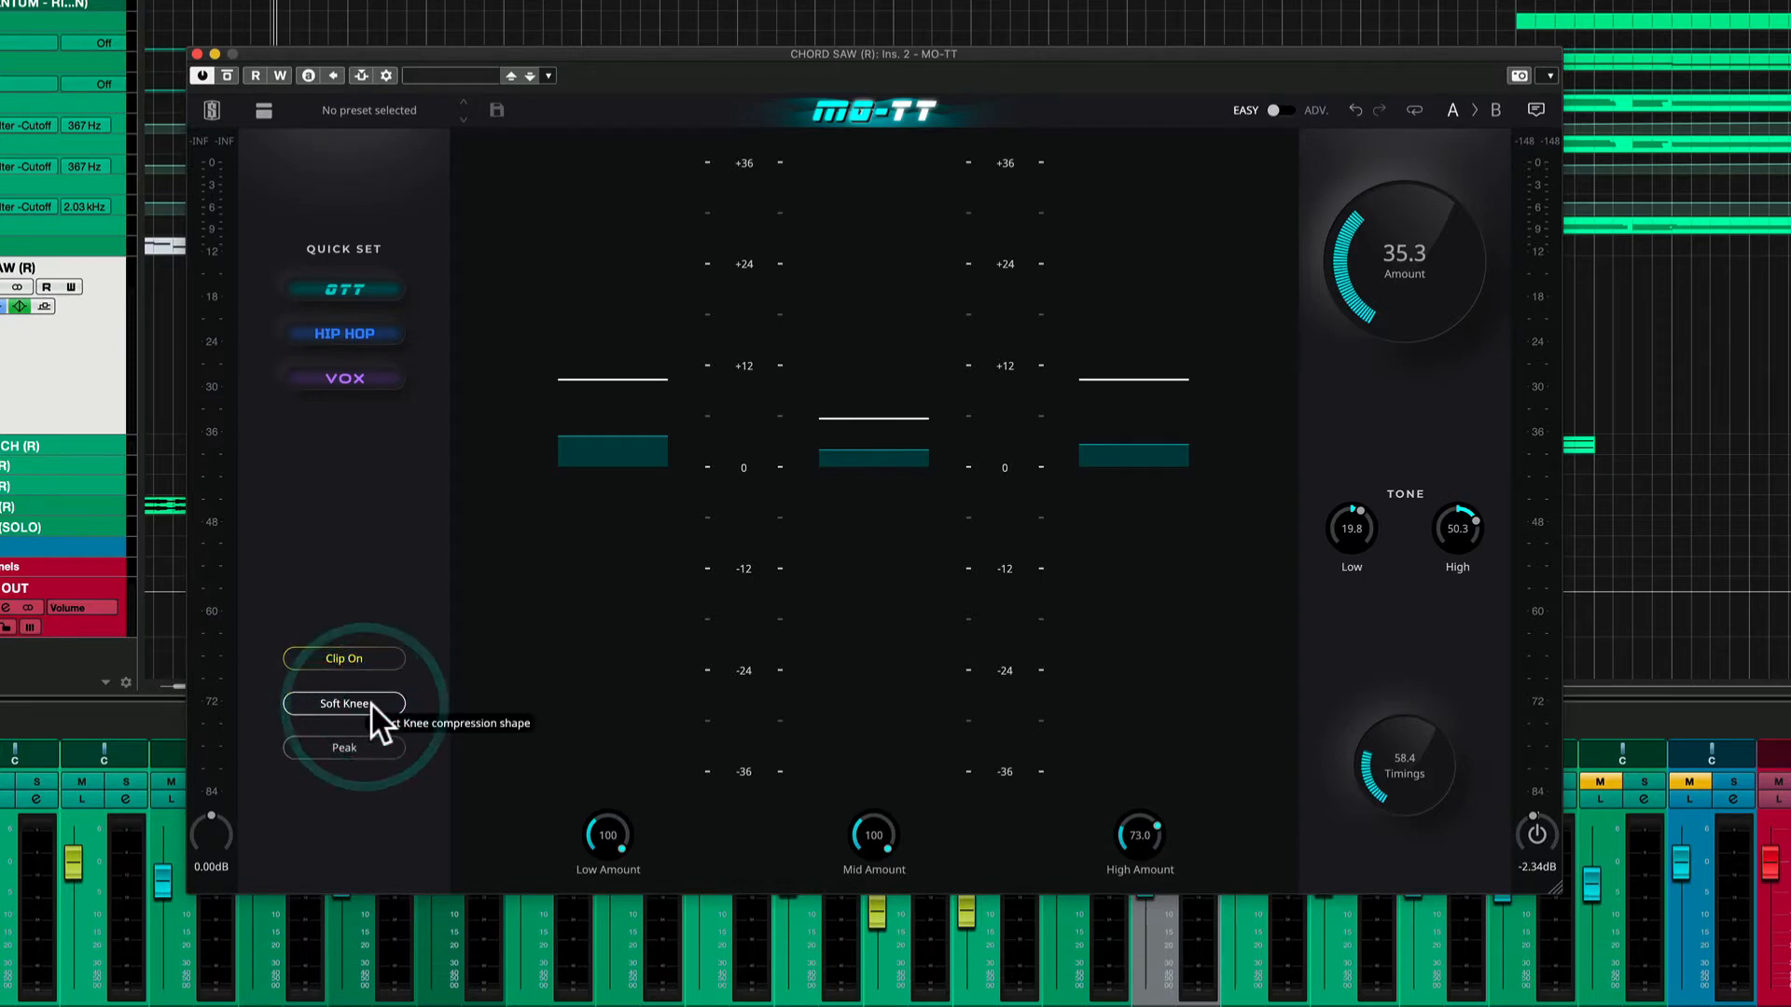
left_click(375, 744)
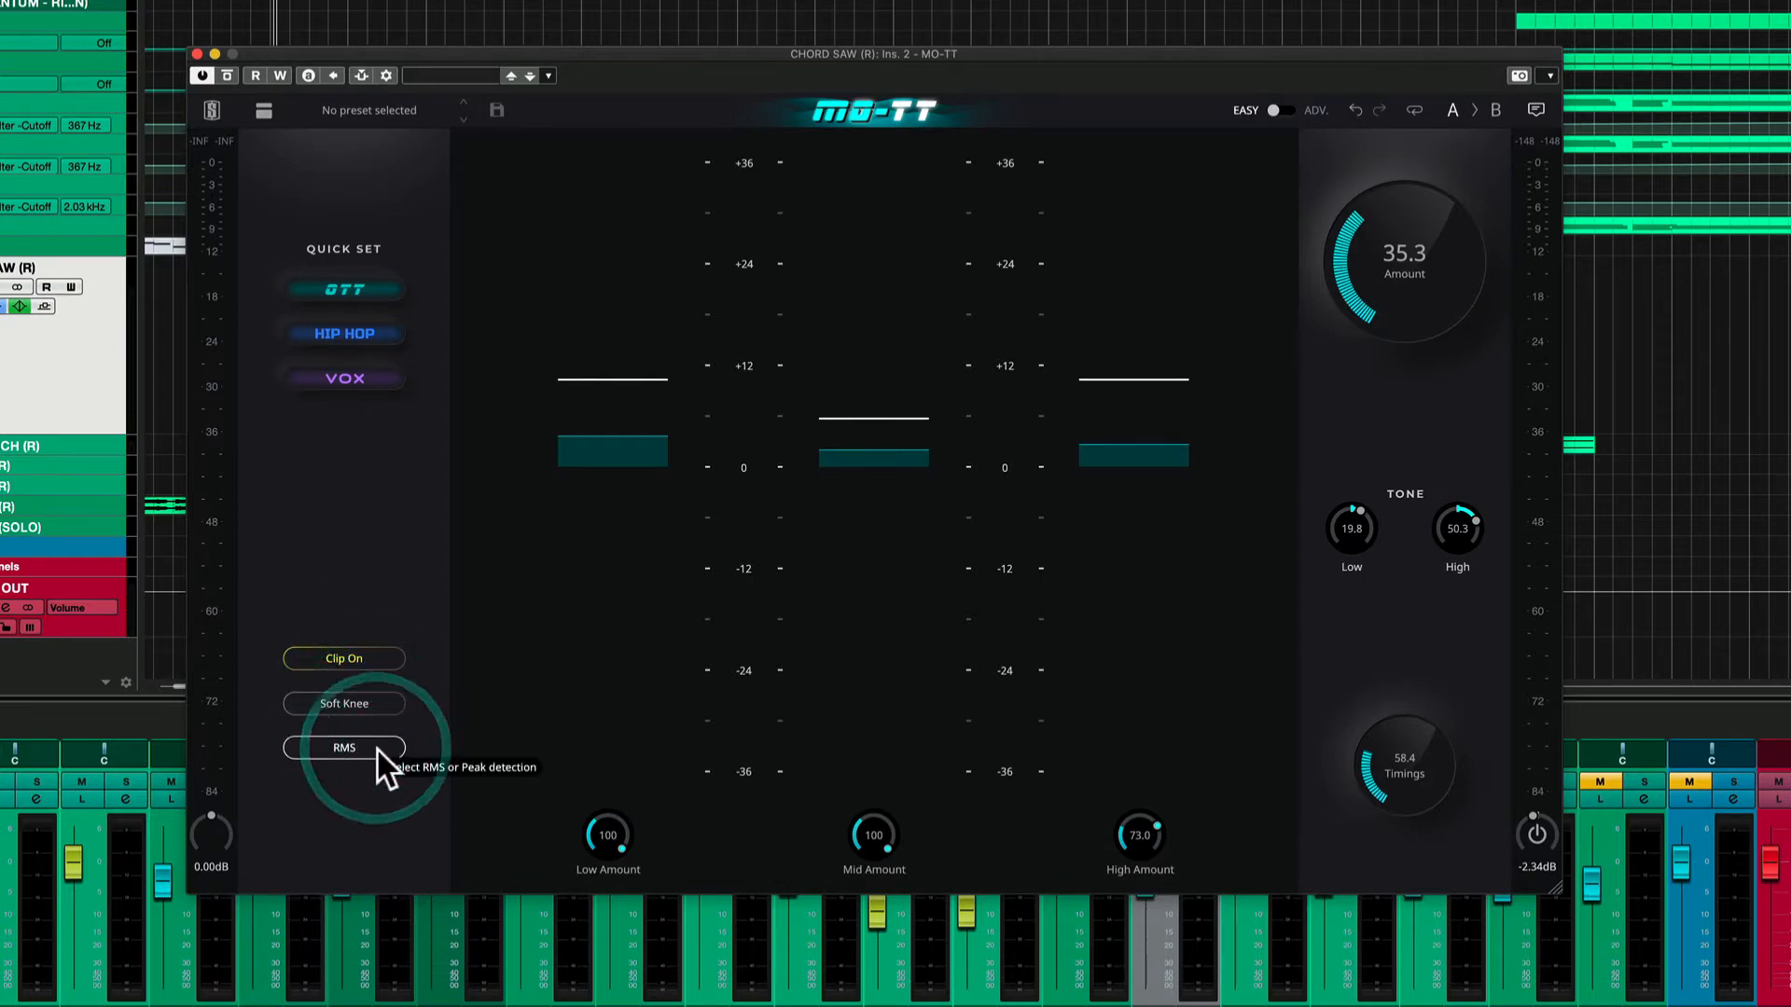
left_click(376, 747)
left_click(375, 746)
left_click(375, 751)
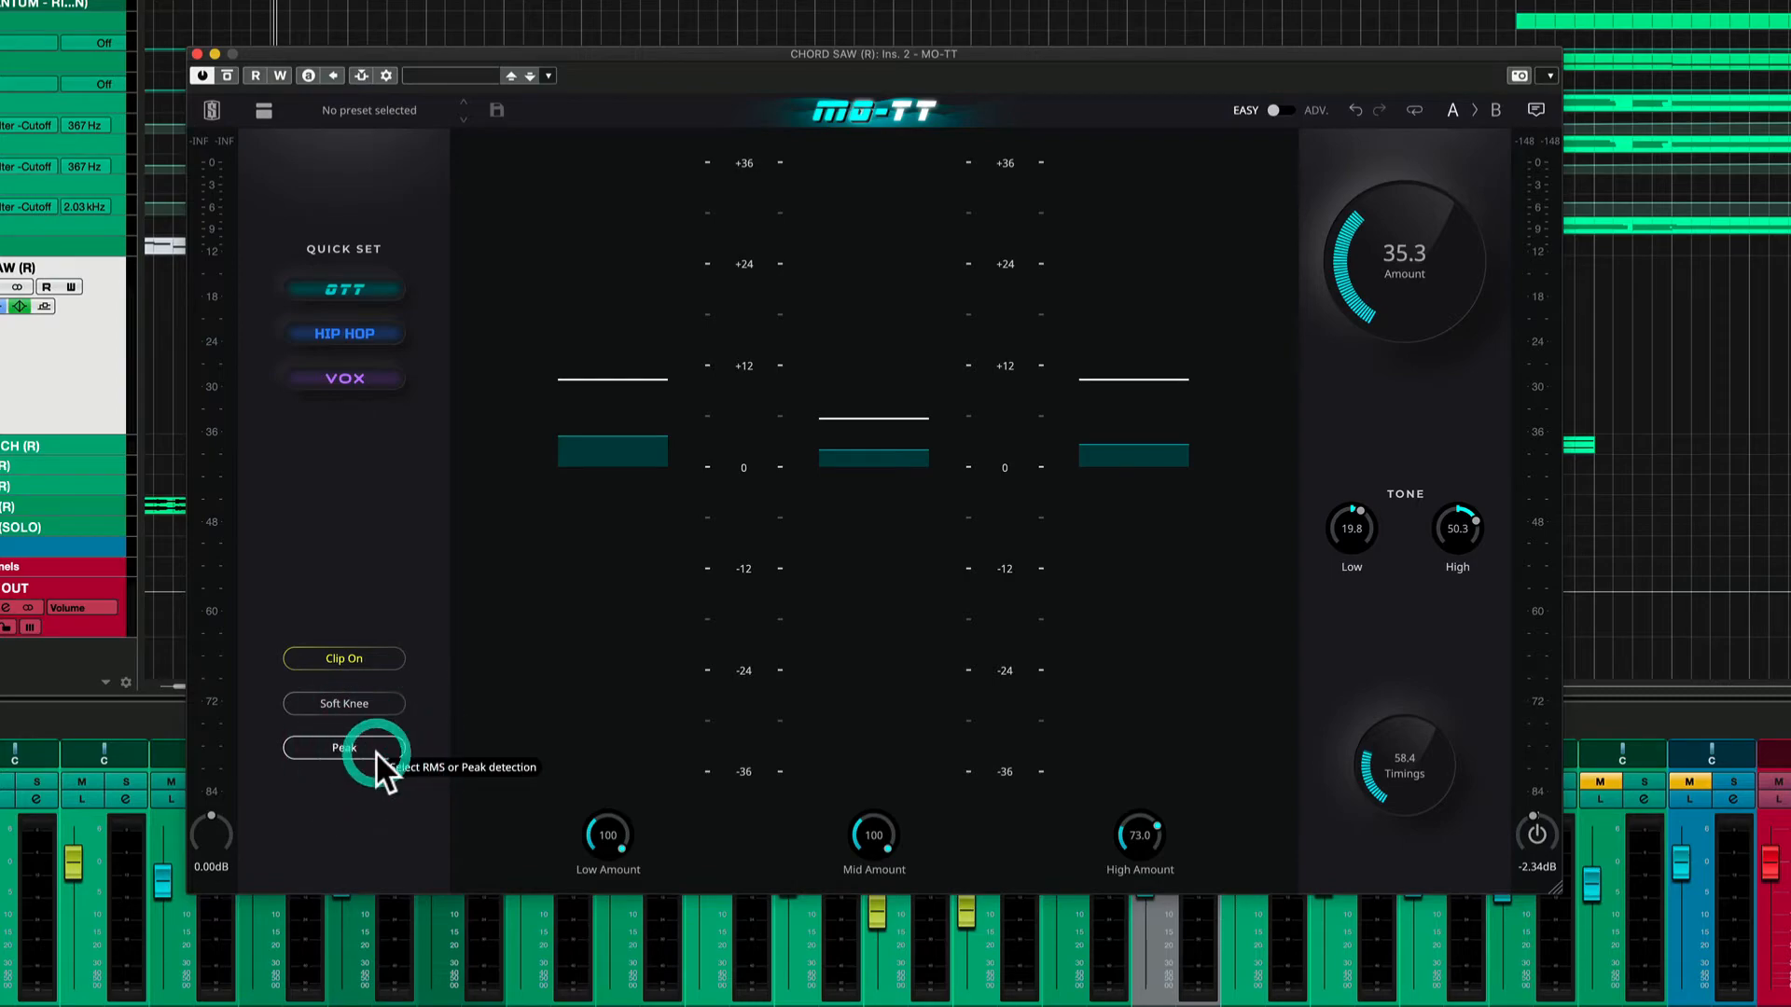
left_click(373, 752)
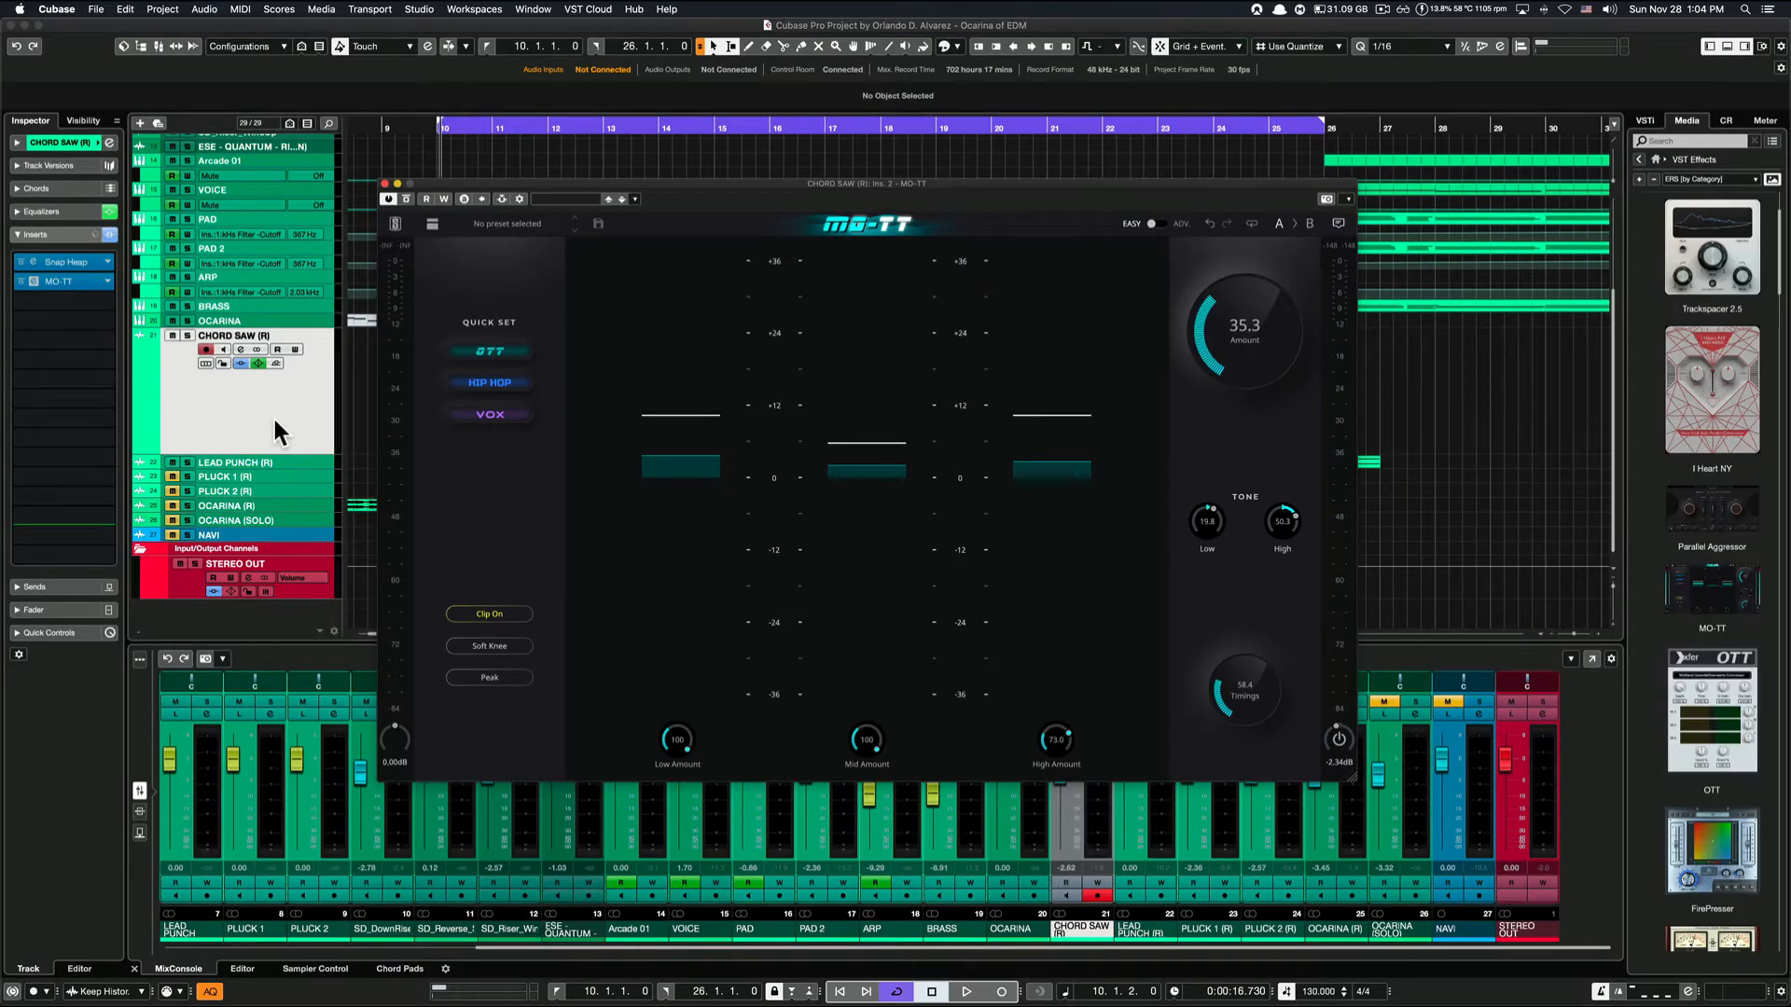
- Compare the chord saw sound with MO-TT bypassed and active during playback
left_click(21, 281)
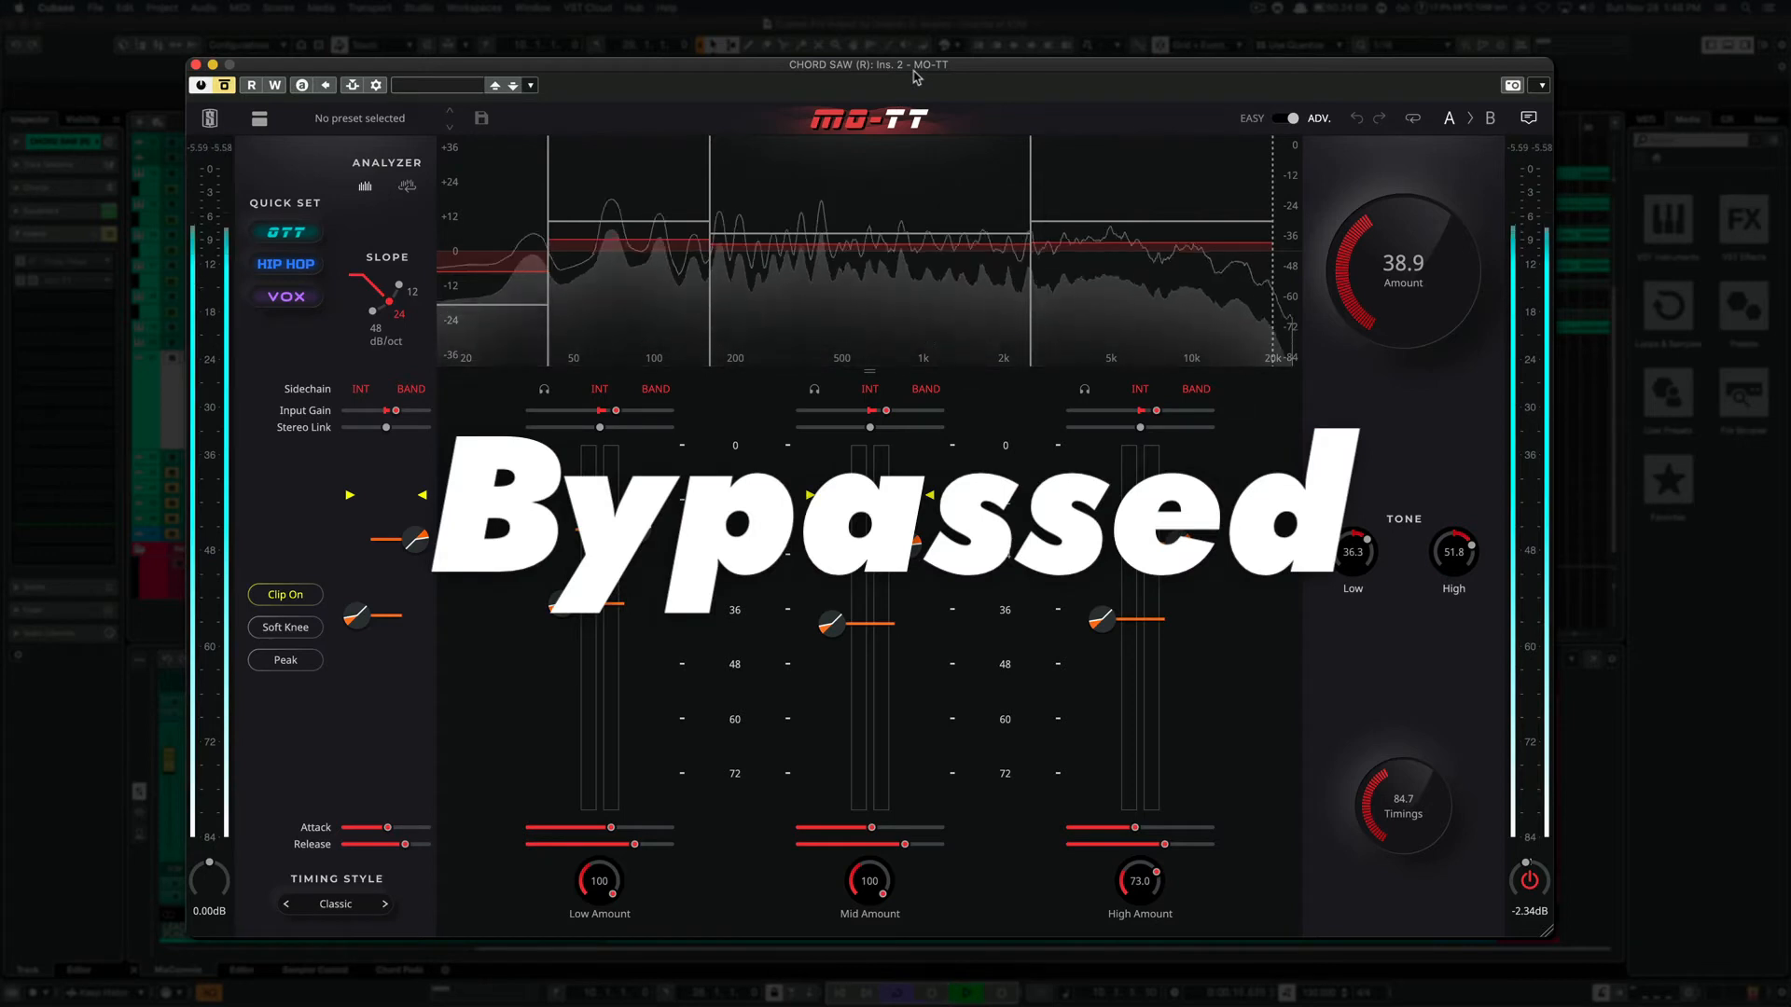
left_click(224, 86)
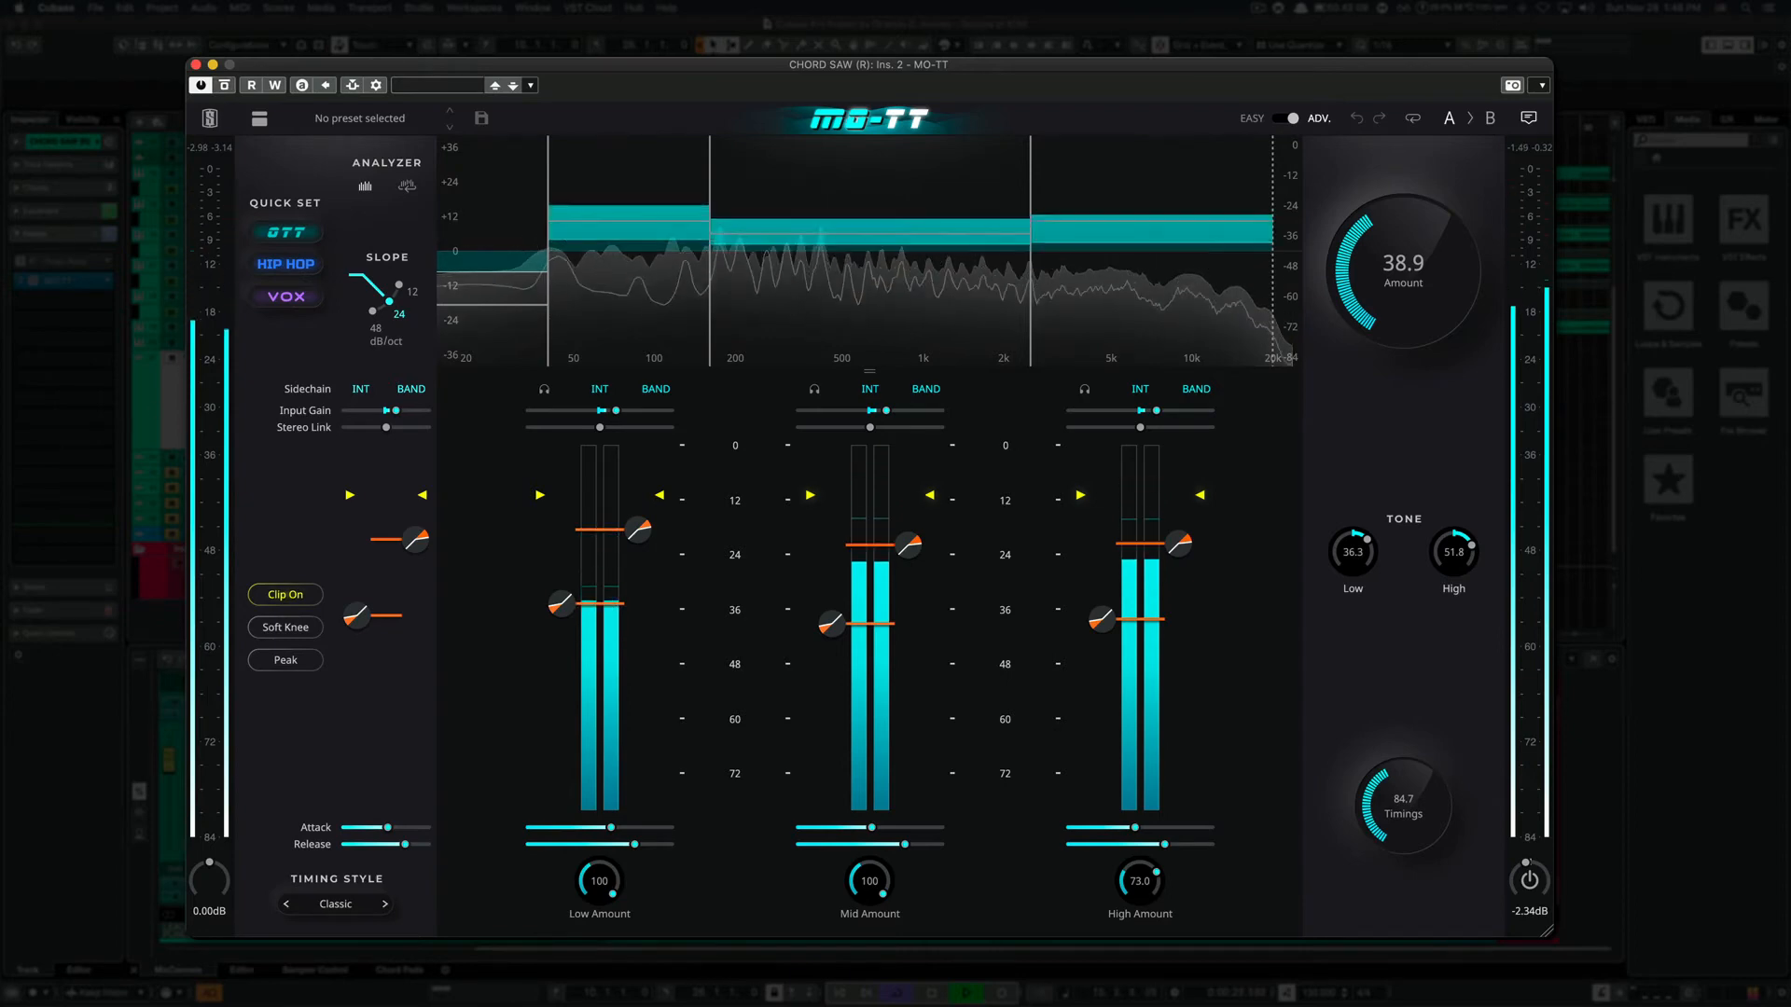
left_click(173, 359)
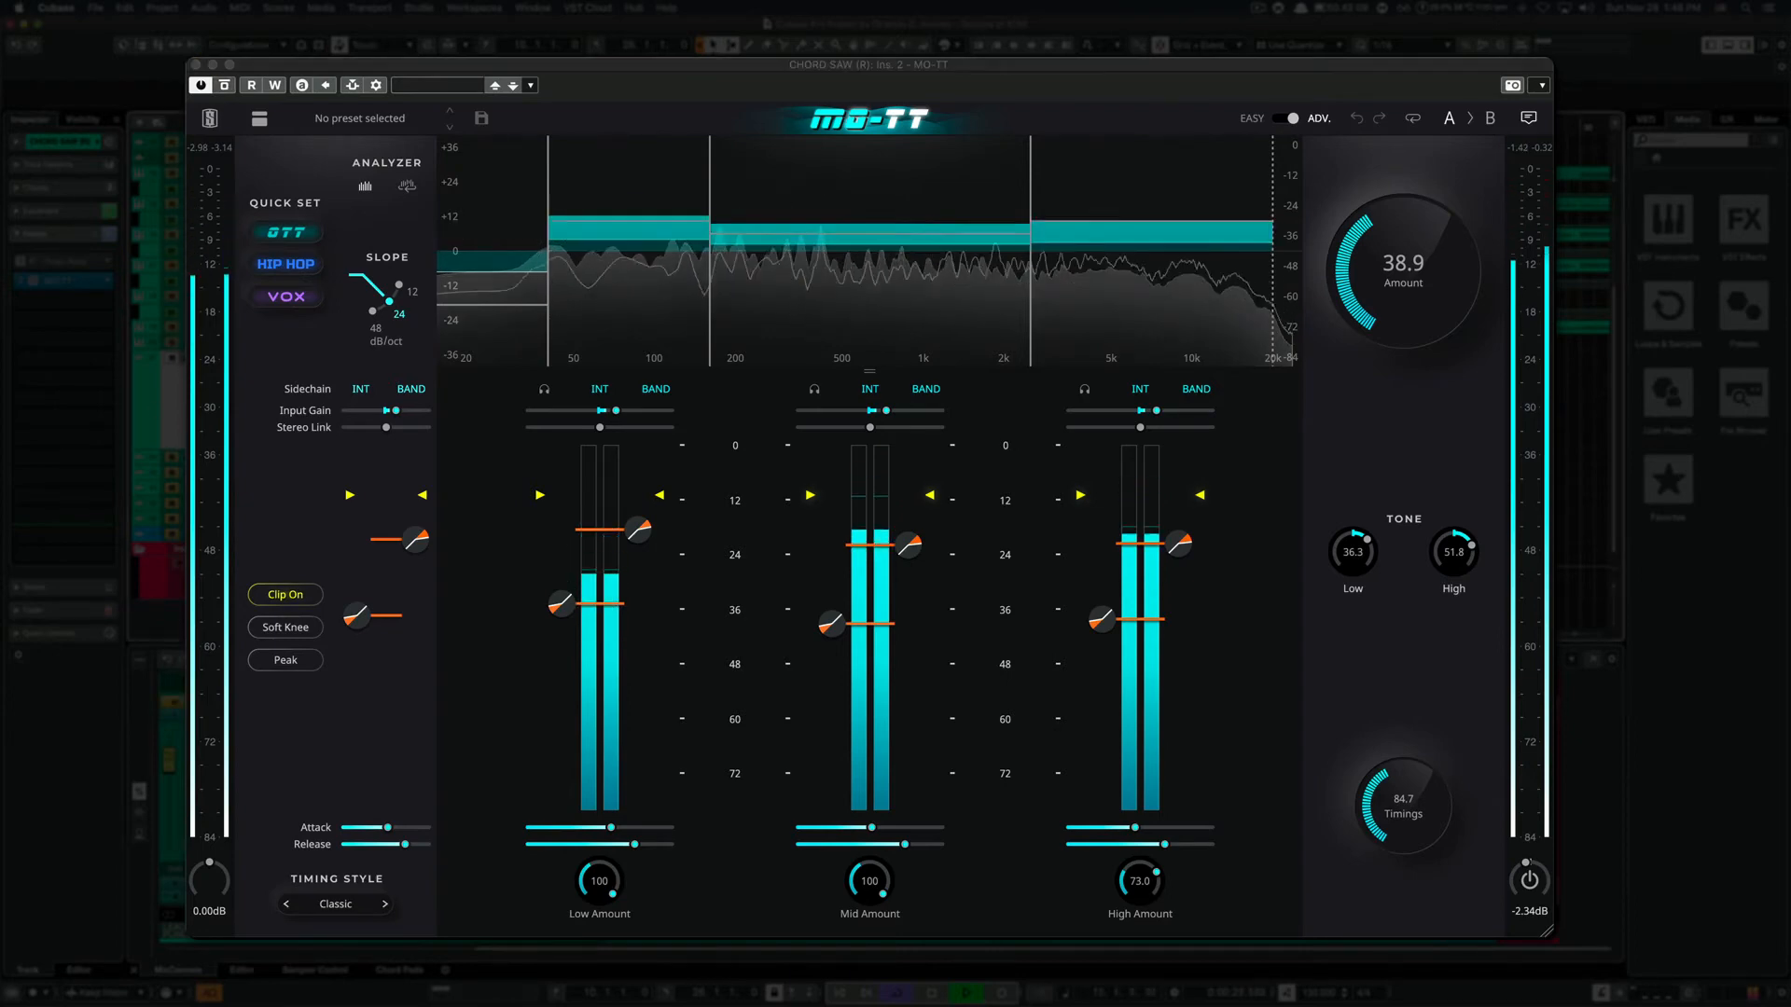
left_click(225, 86)
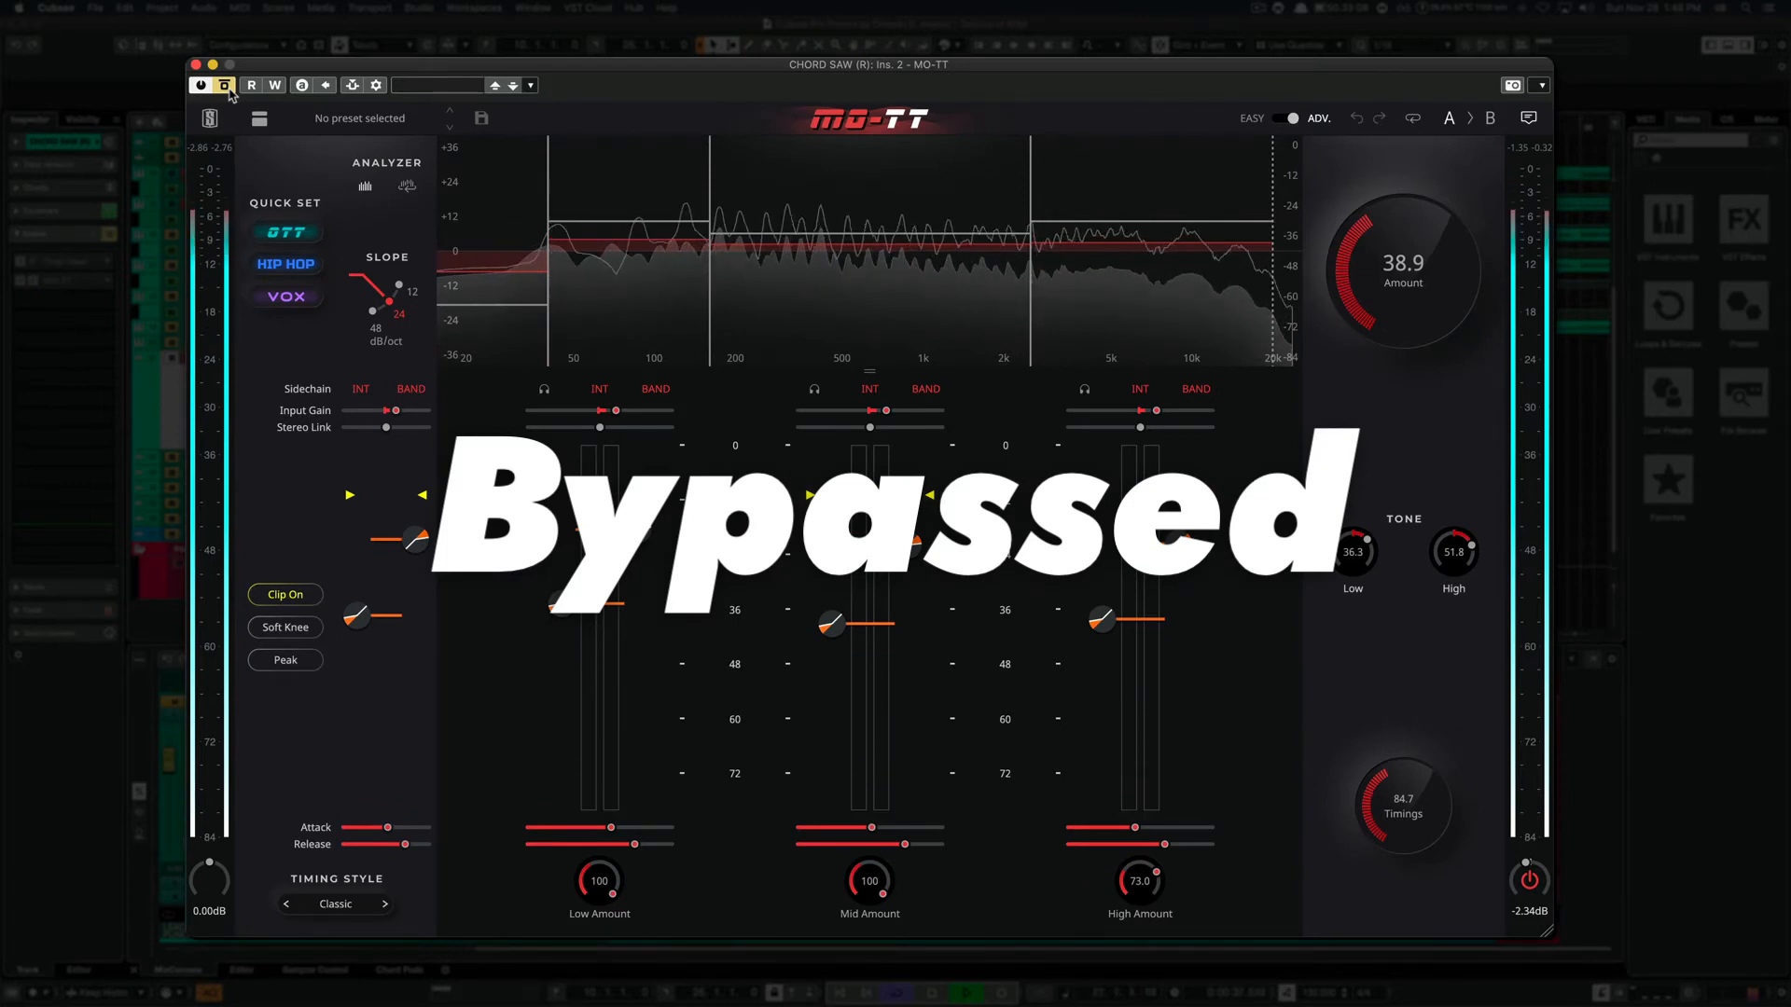
left_click(227, 87)
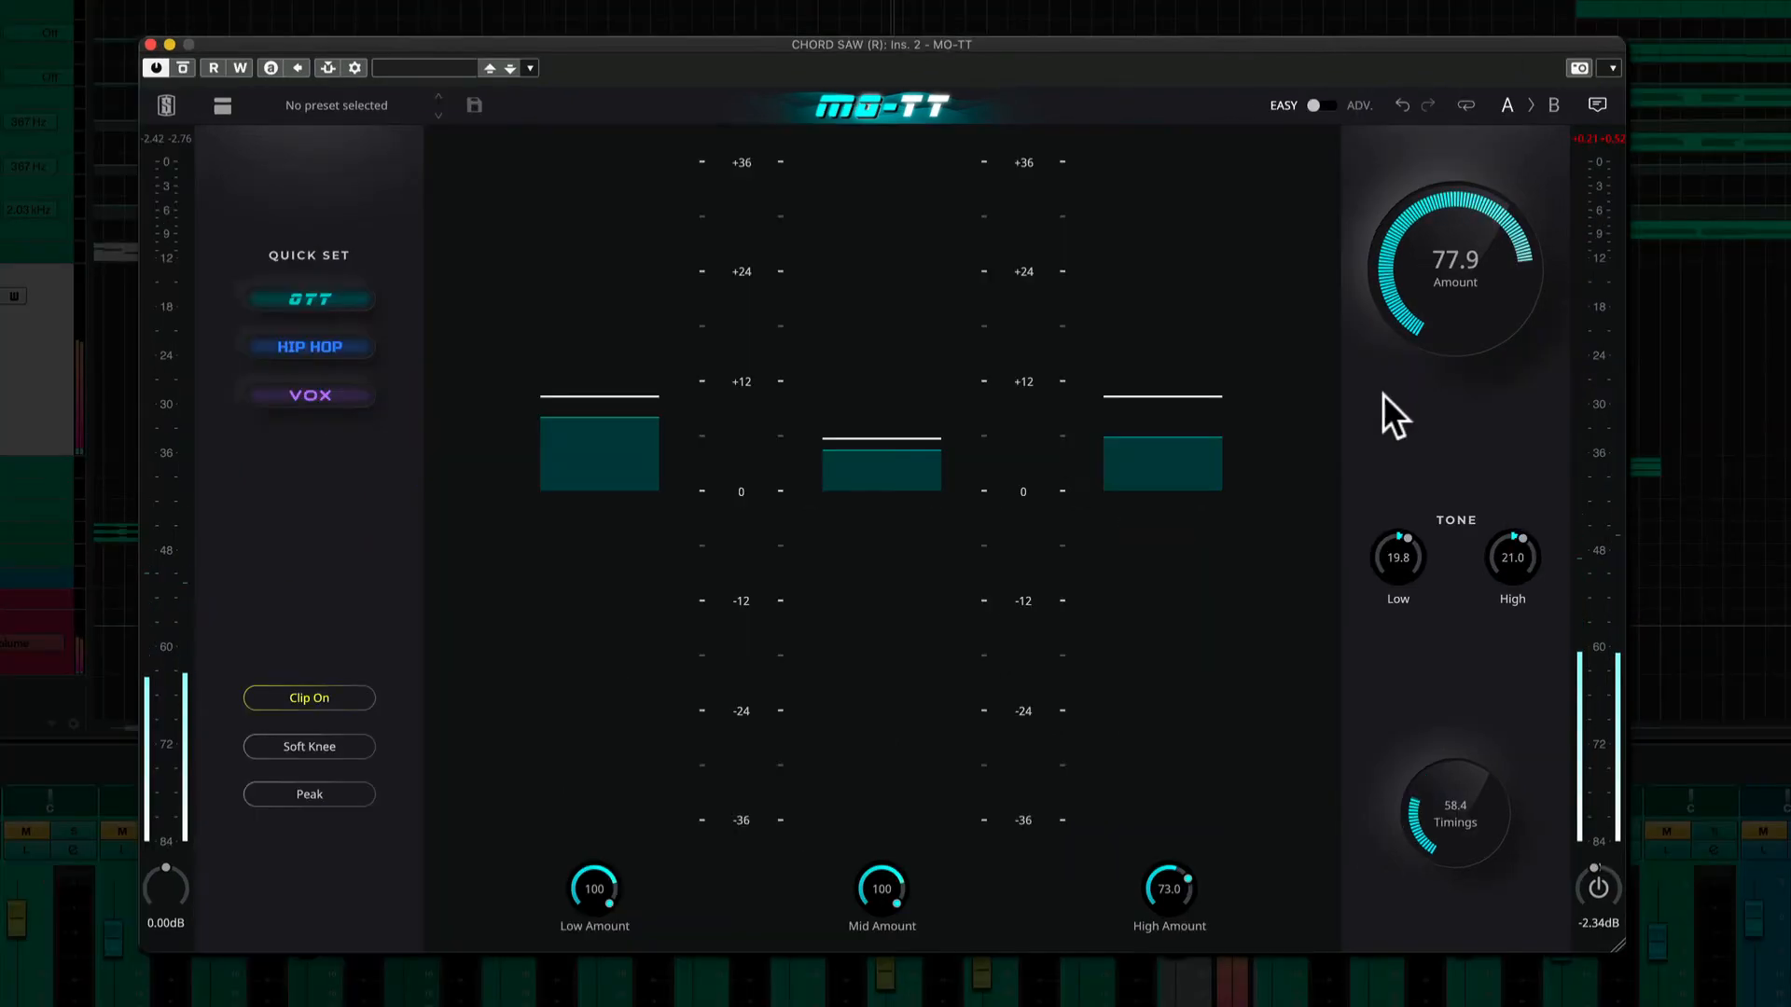
- Switch to the advanced view and adjust the band crossover frequencies, with the low-to-mid crossover at about 159 Hz
left_click(1319, 101)
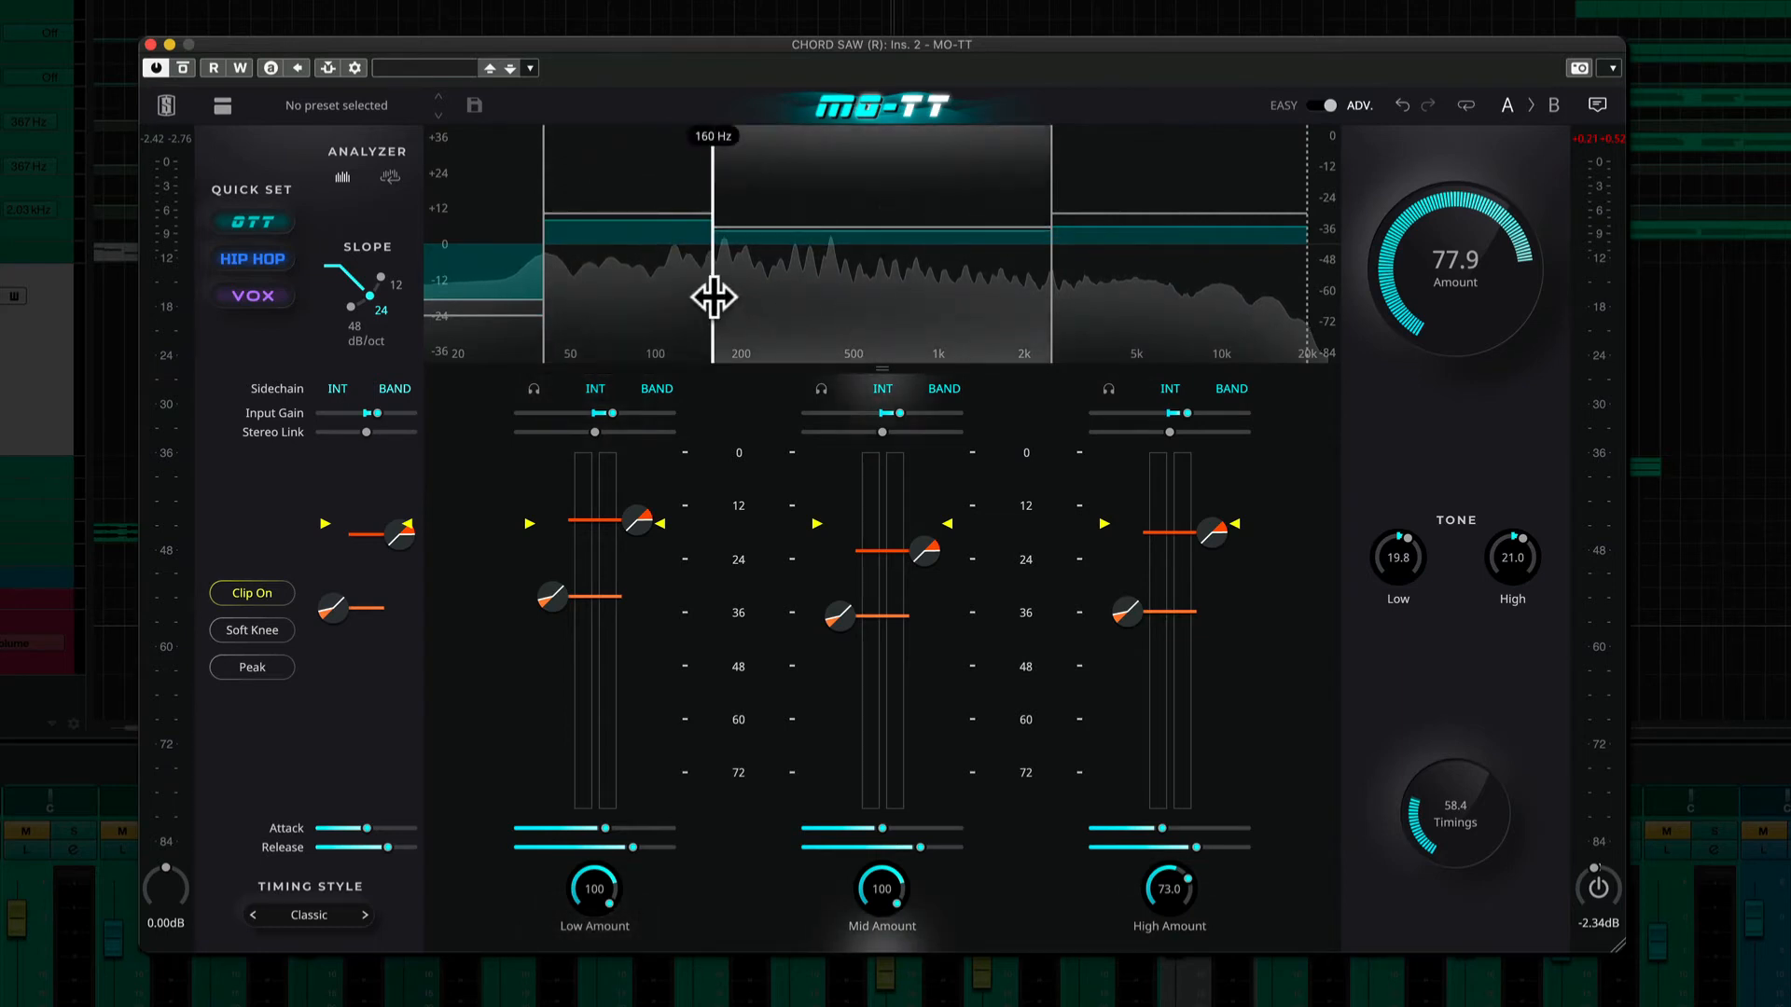
left_click_drag(715, 297, 715, 299)
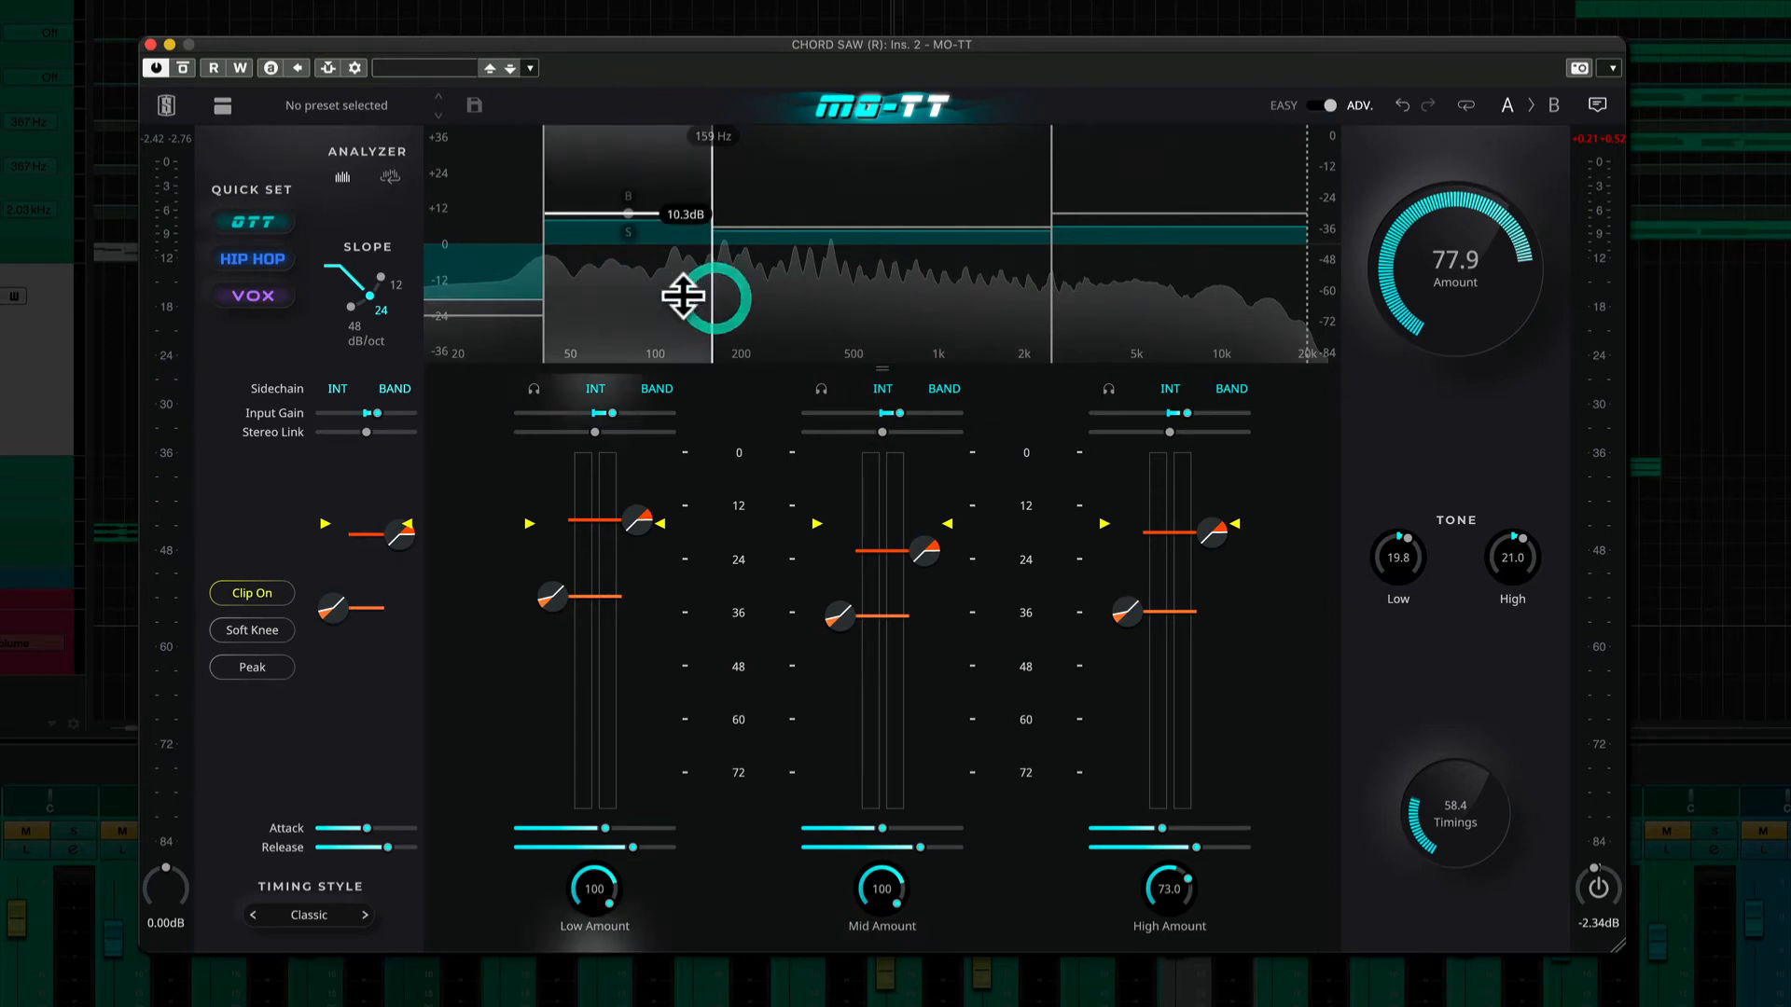
mouse_move(541, 276)
left_mouse_down()
mouse_move(366, 276)
mouse_move(545, 284)
left_mouse_up()
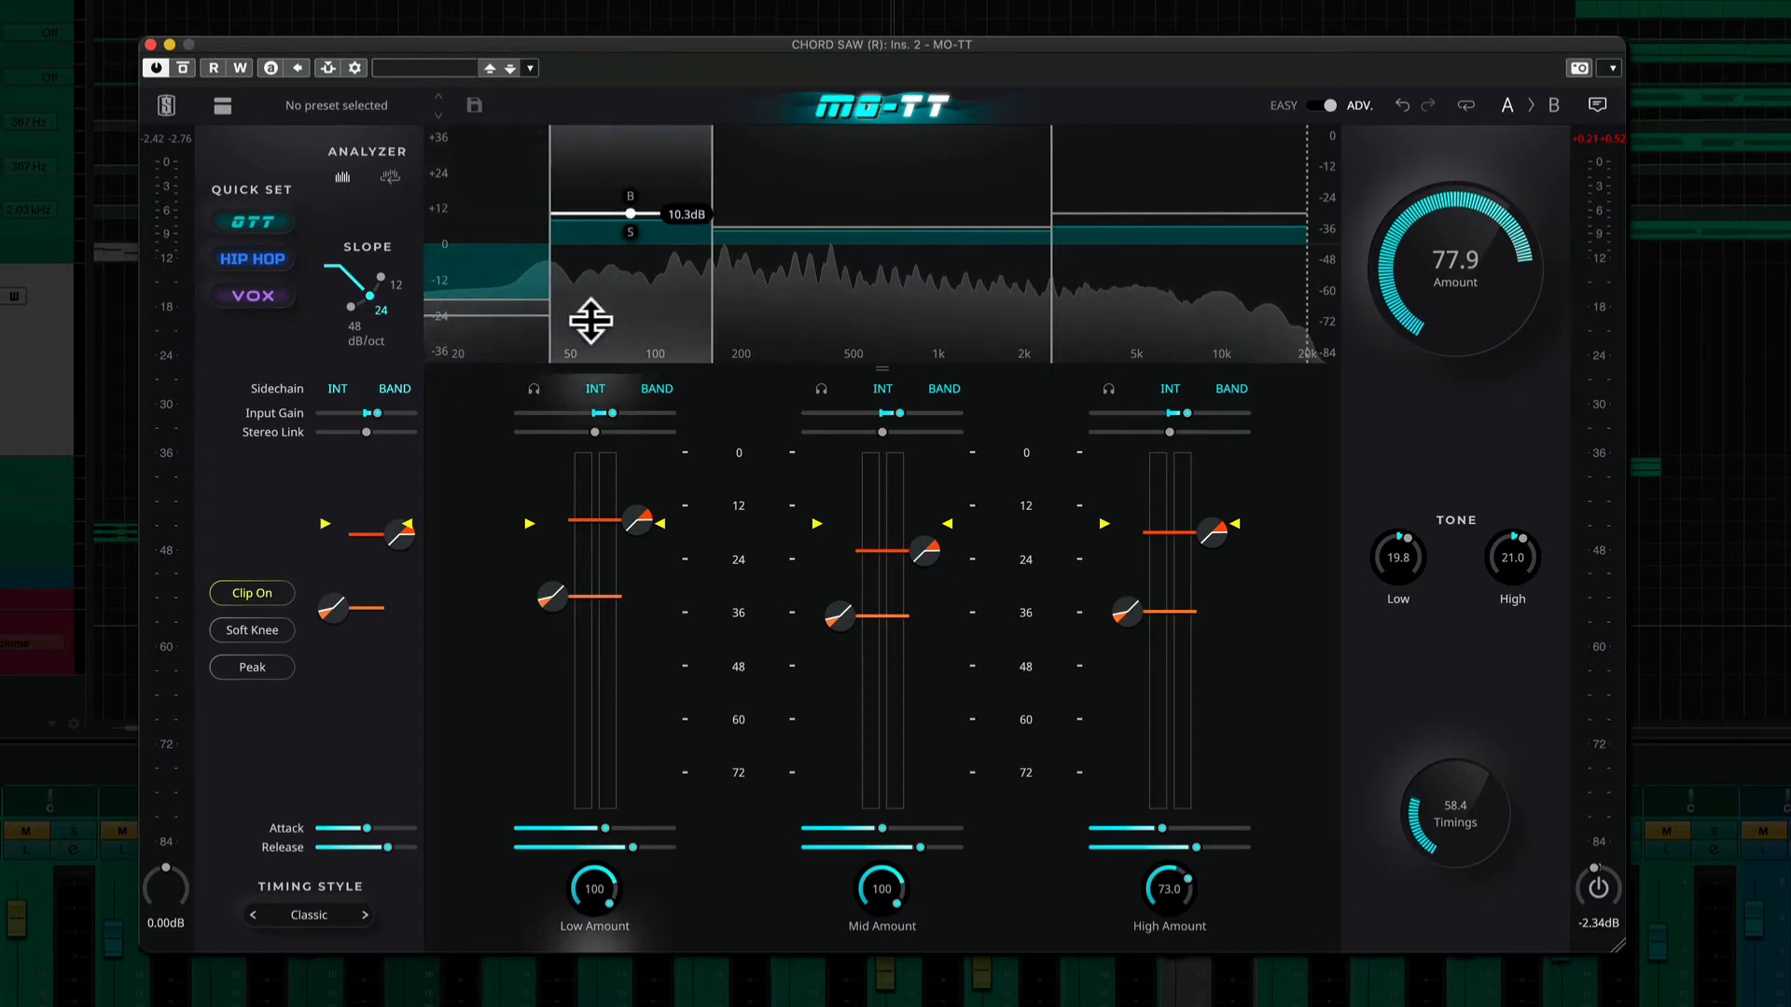
mouse_move(1305, 280)
left_mouse_down()
mouse_move(1155, 266)
mouse_move(1317, 260)
left_mouse_up()
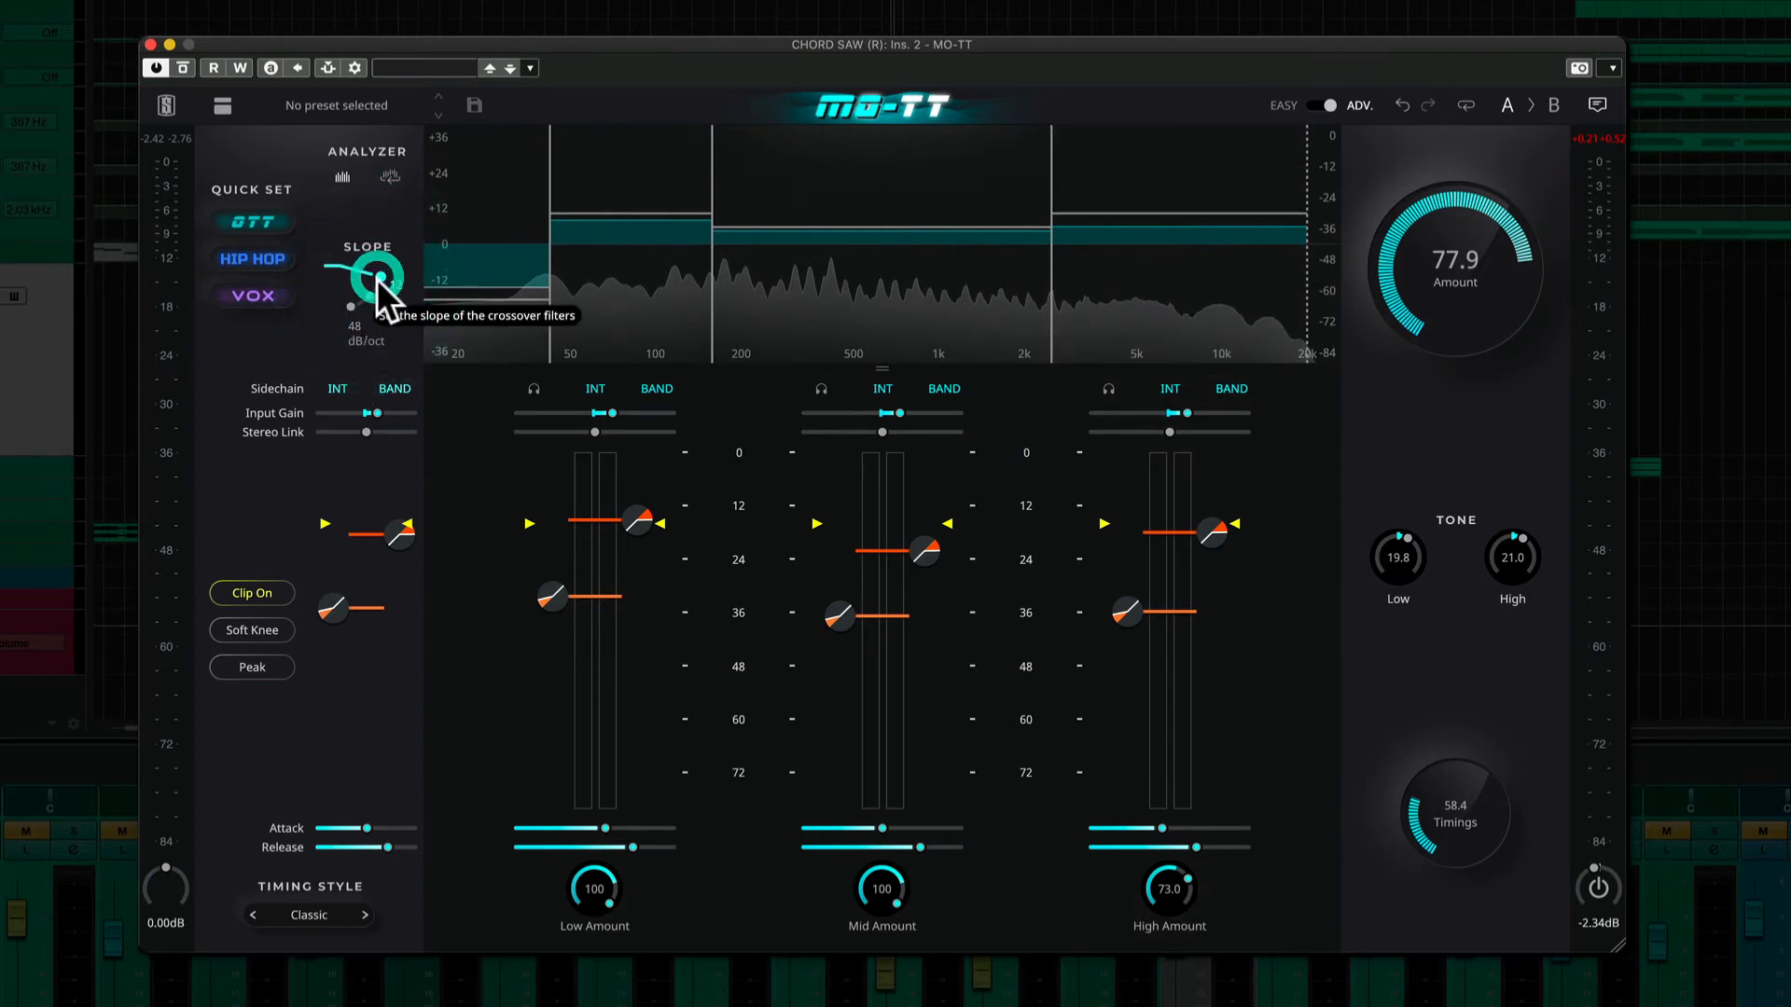
- Try the 12 and 48 dB/oct crossover filter slopes, ending on 24 dB/oct
left_click_drag(376, 278, 368, 339)
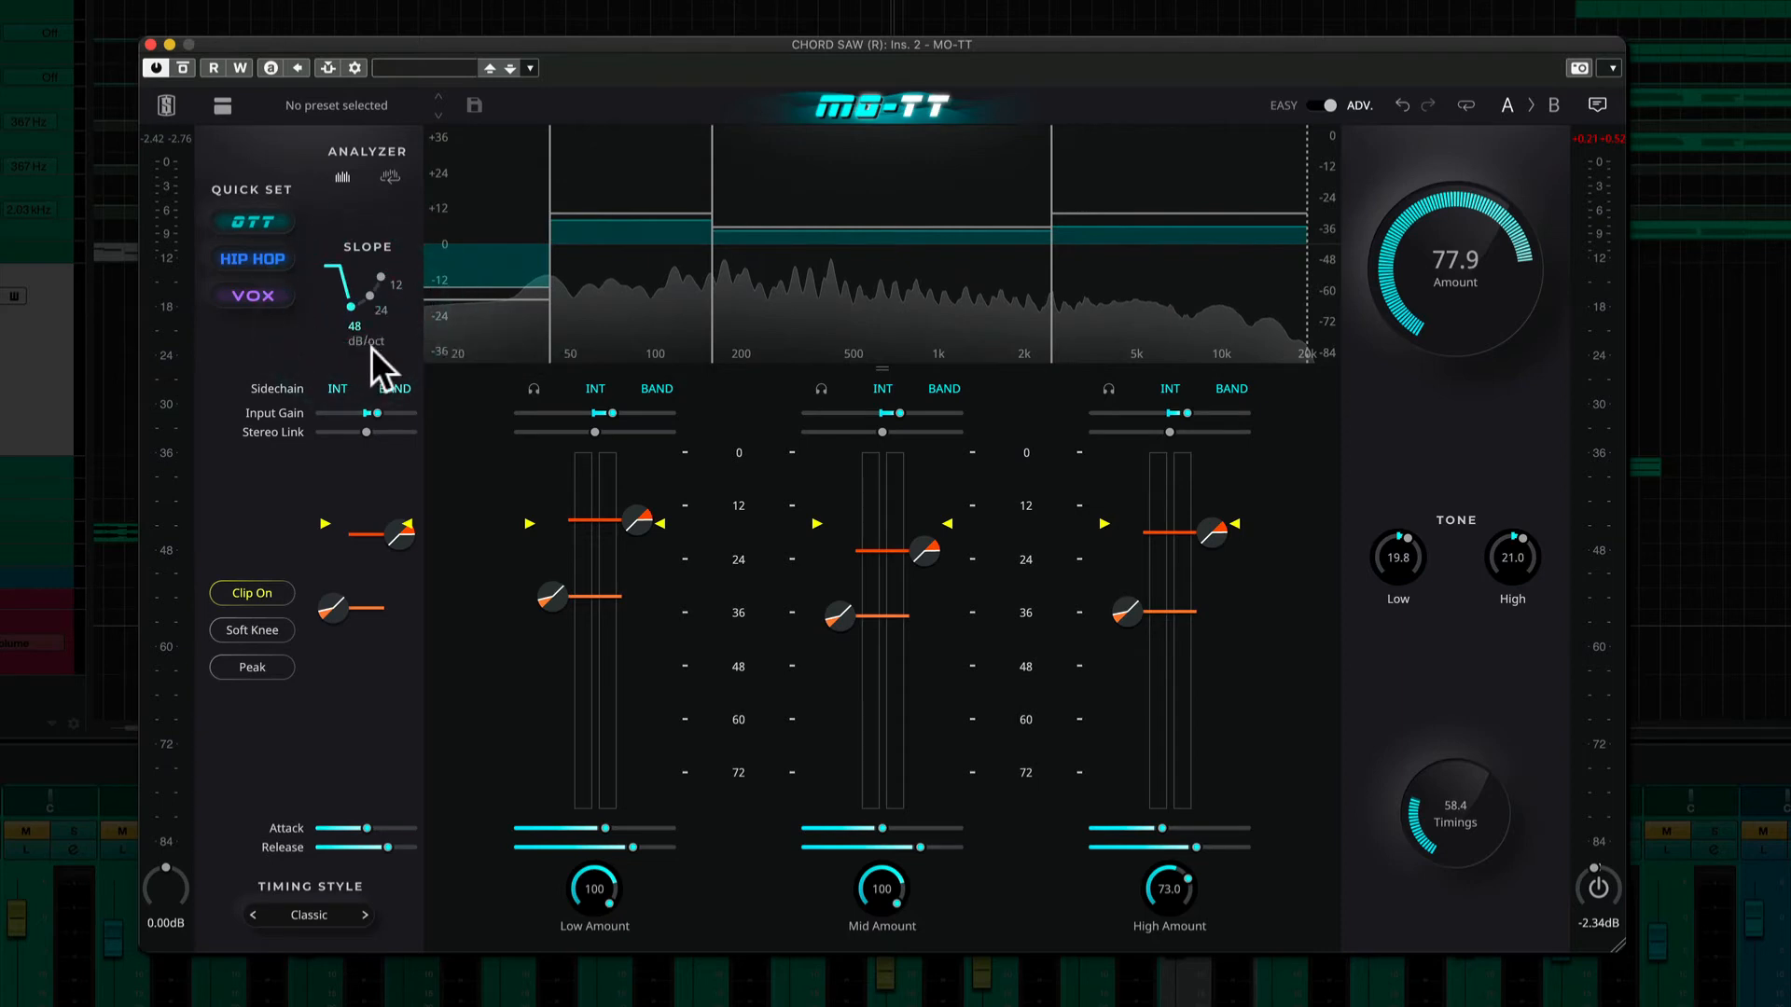
left_click_drag(357, 305, 368, 296)
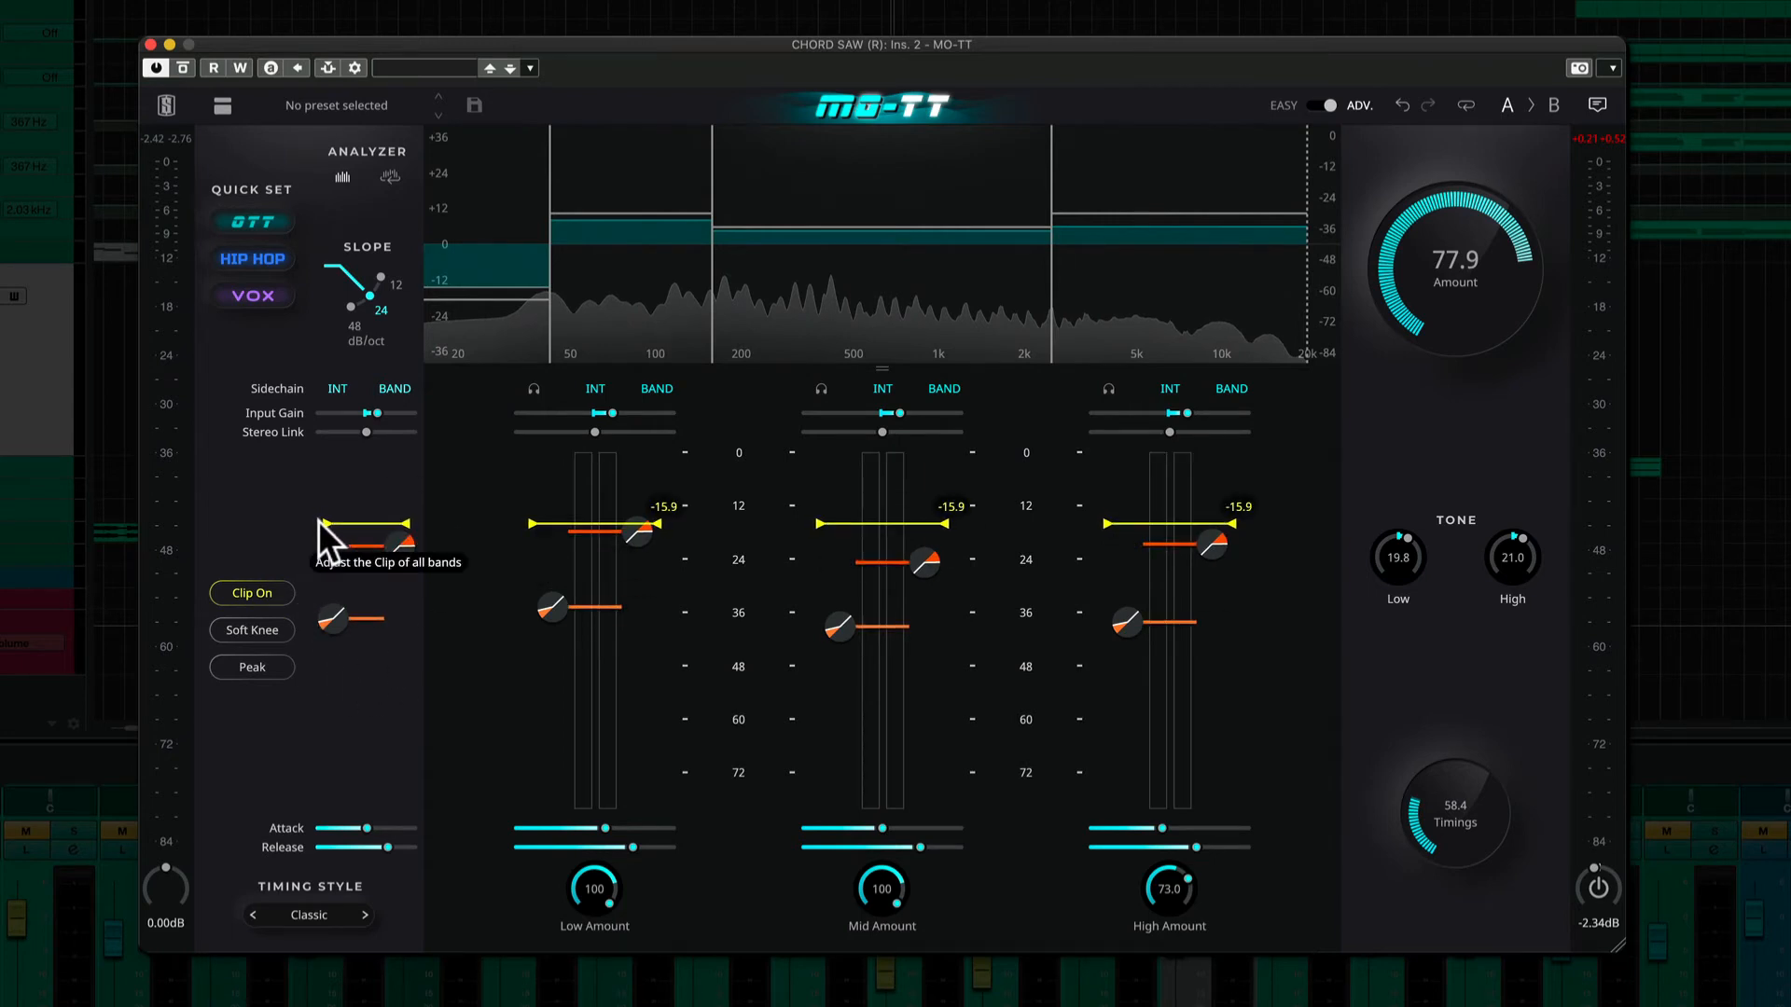
- Raise the clip level of all bands slightly and check the low band's own clip handle
mouse_move(318, 520)
left_mouse_down()
mouse_move(321, 540)
mouse_move(326, 518)
left_mouse_up()
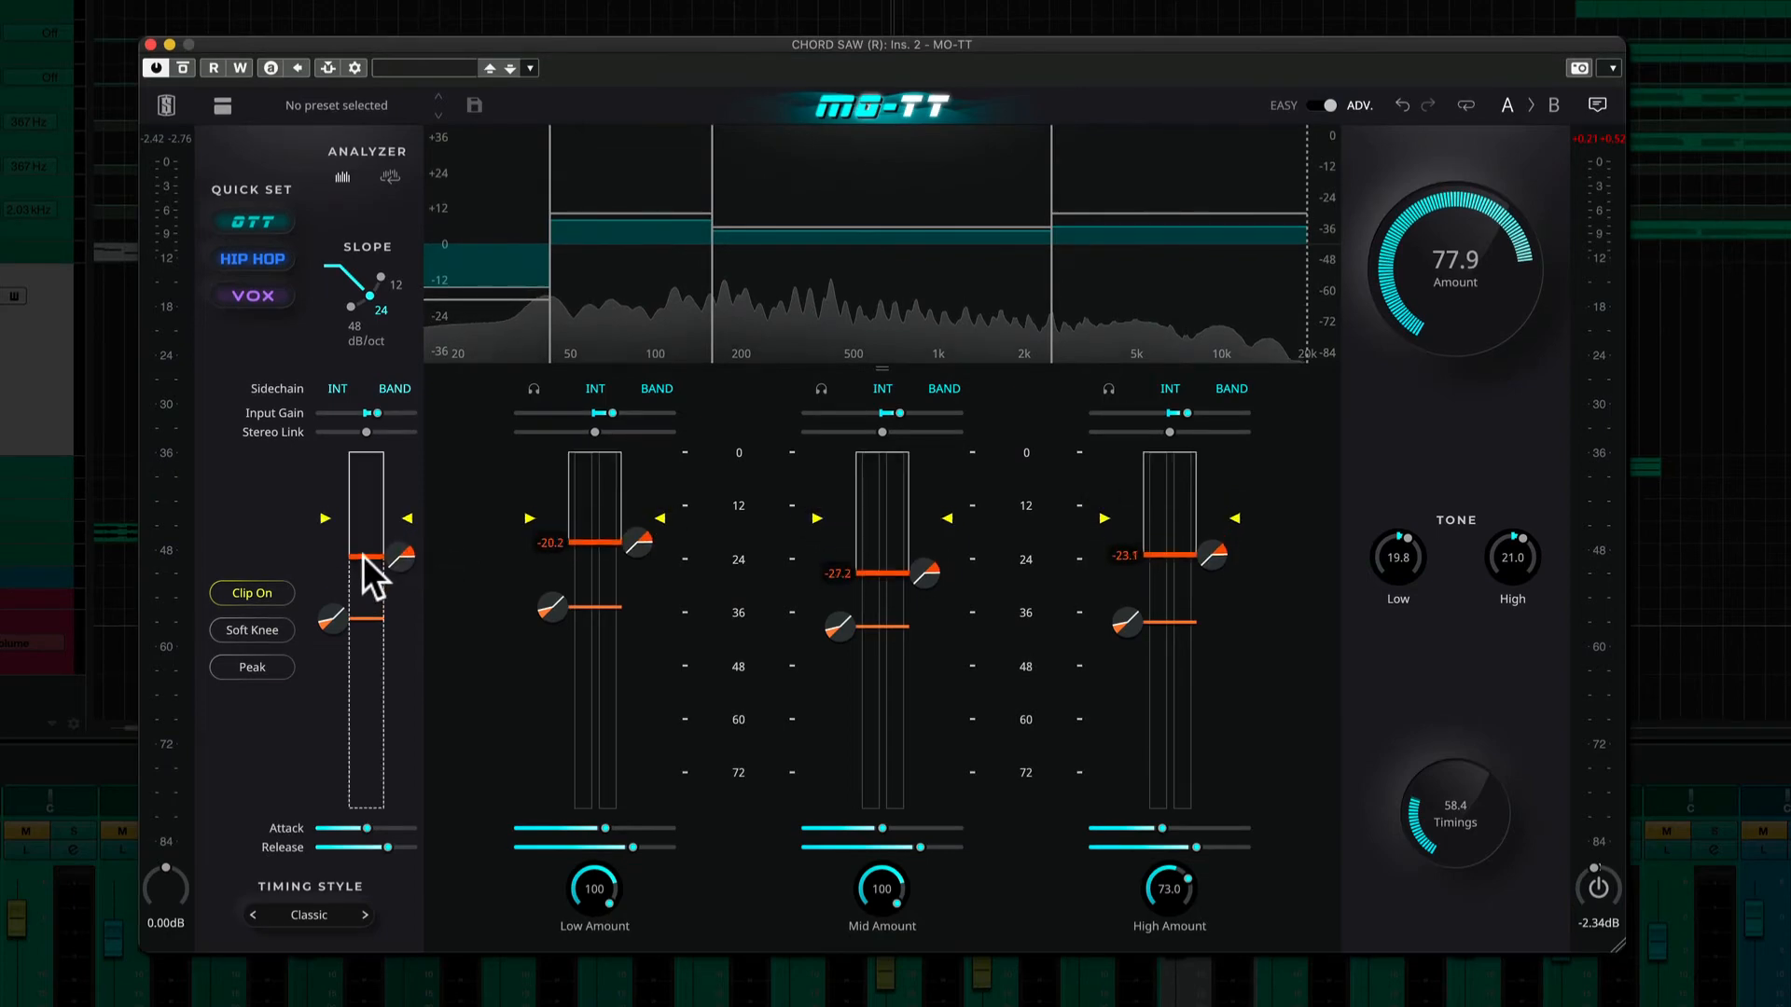
left_click_drag(535, 517, 528, 518)
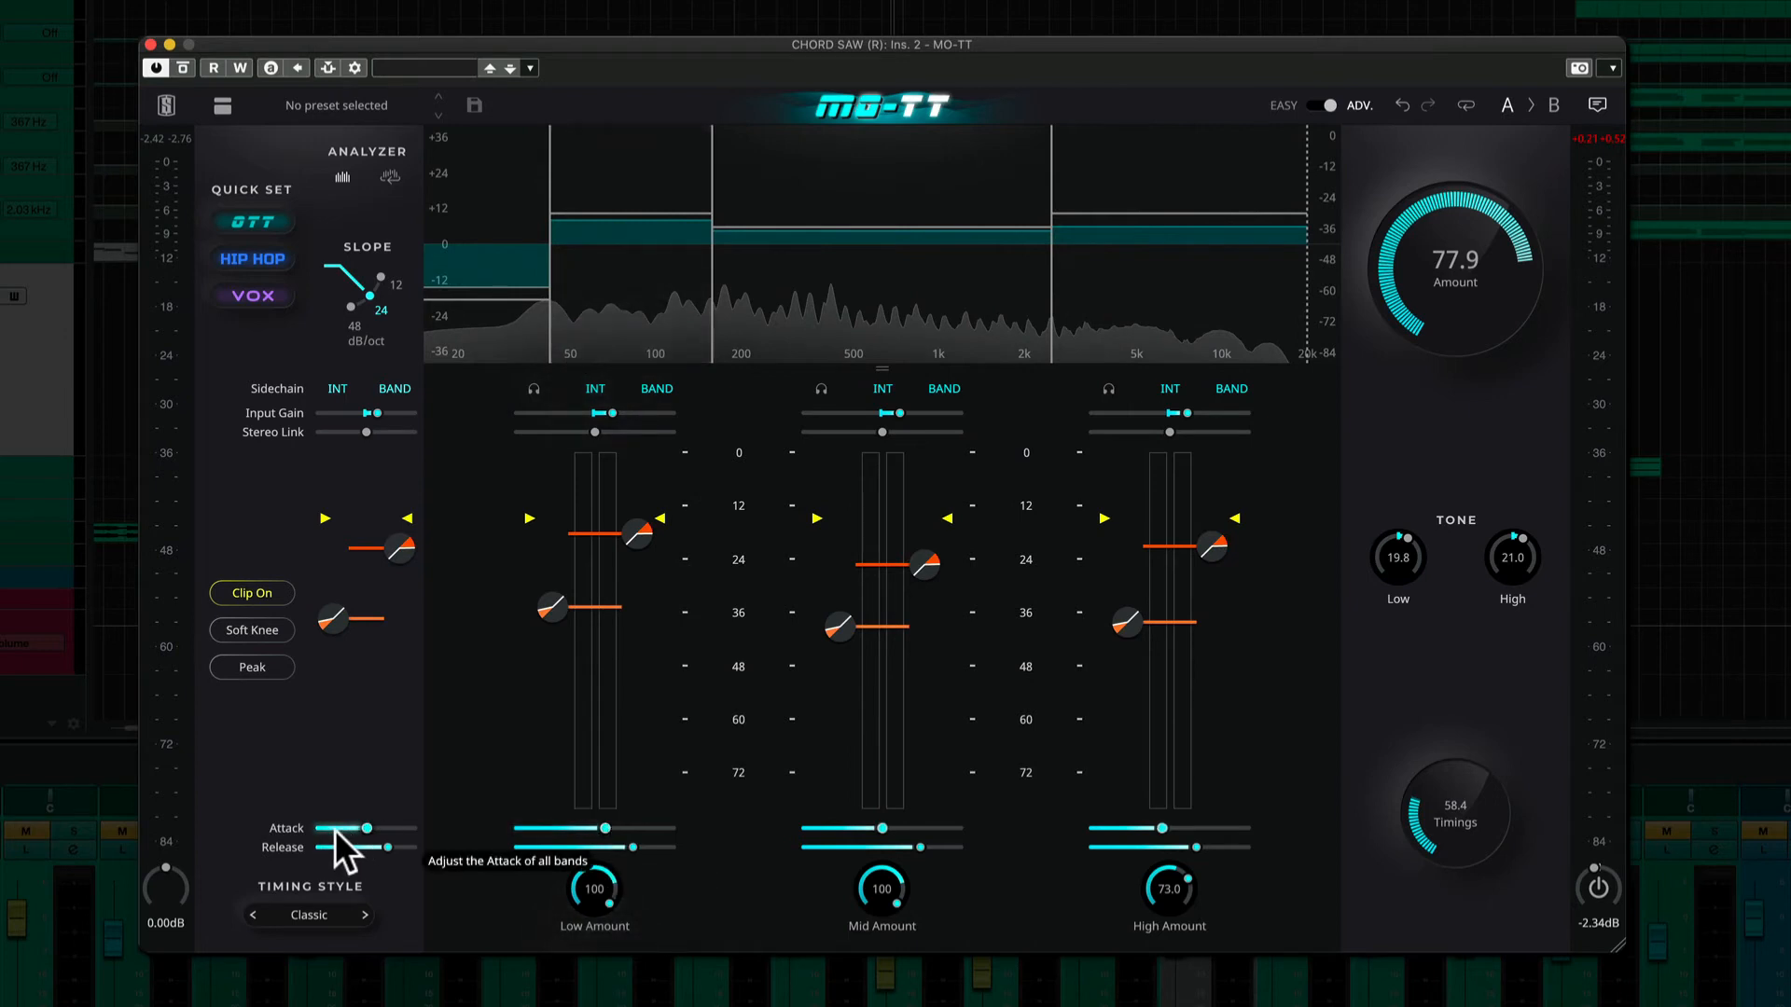
- Lengthen the attack of all bands slightly and set the overall Timings to 78.6%
mouse_move(366, 824)
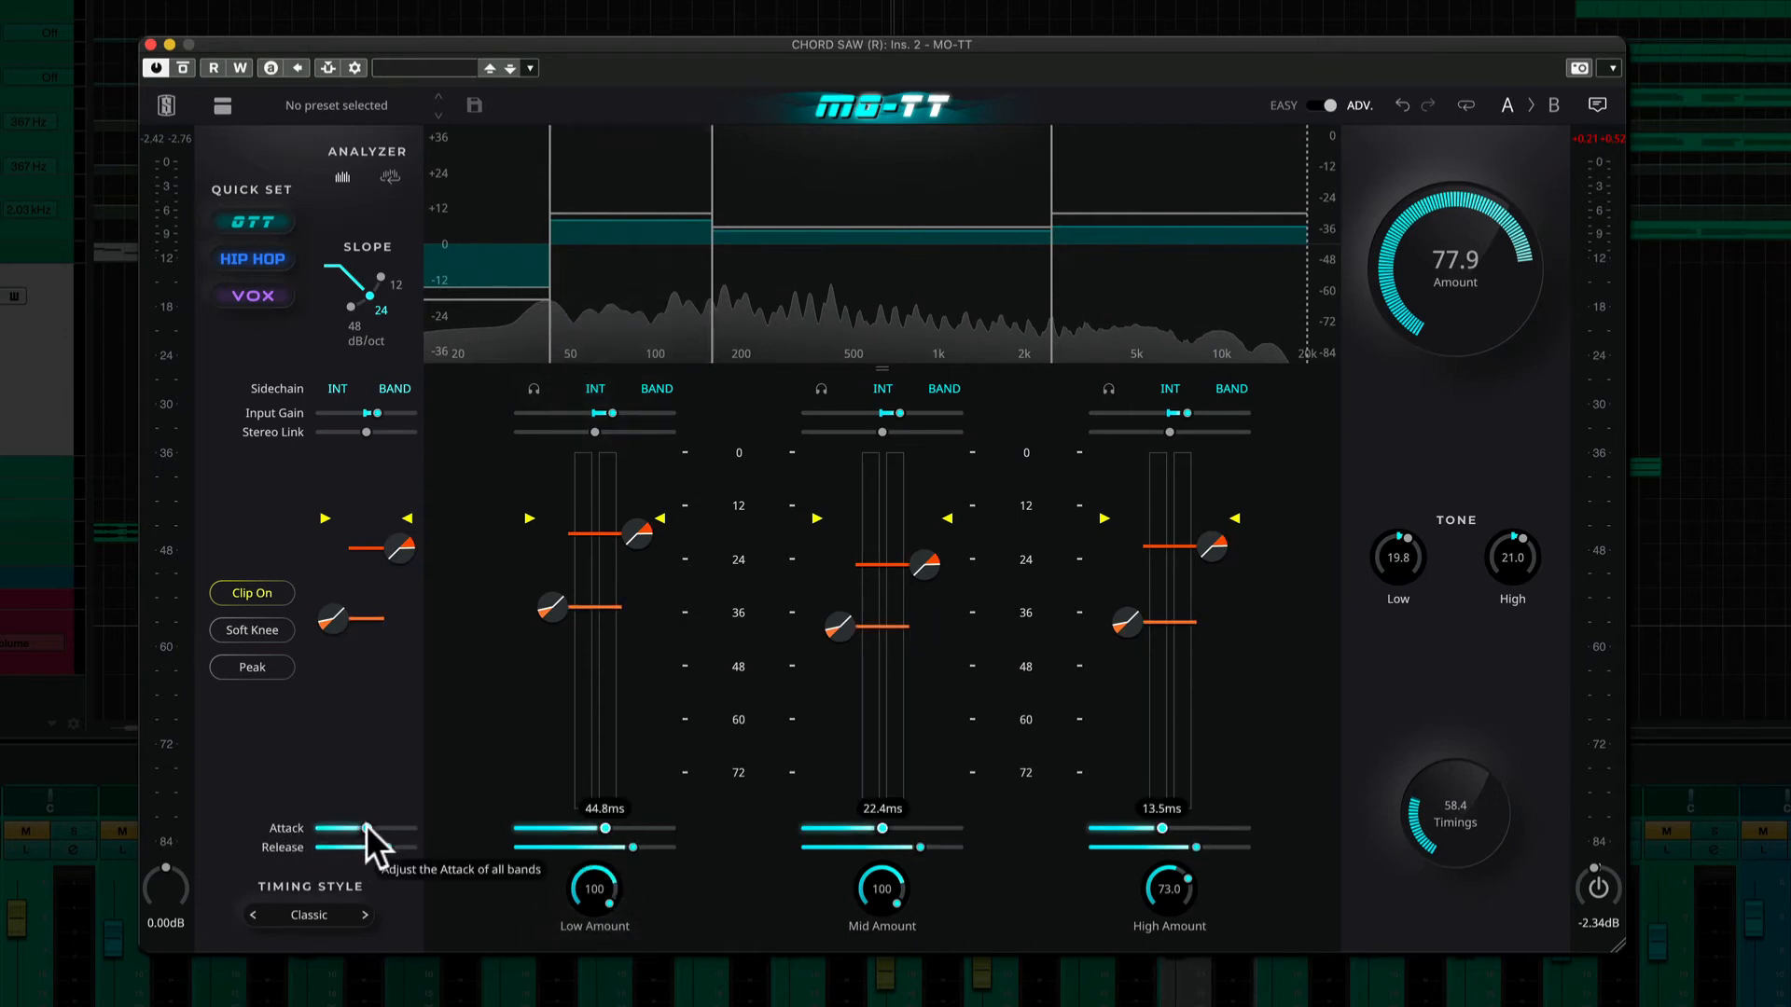
left_click_drag(366, 824, 366, 824)
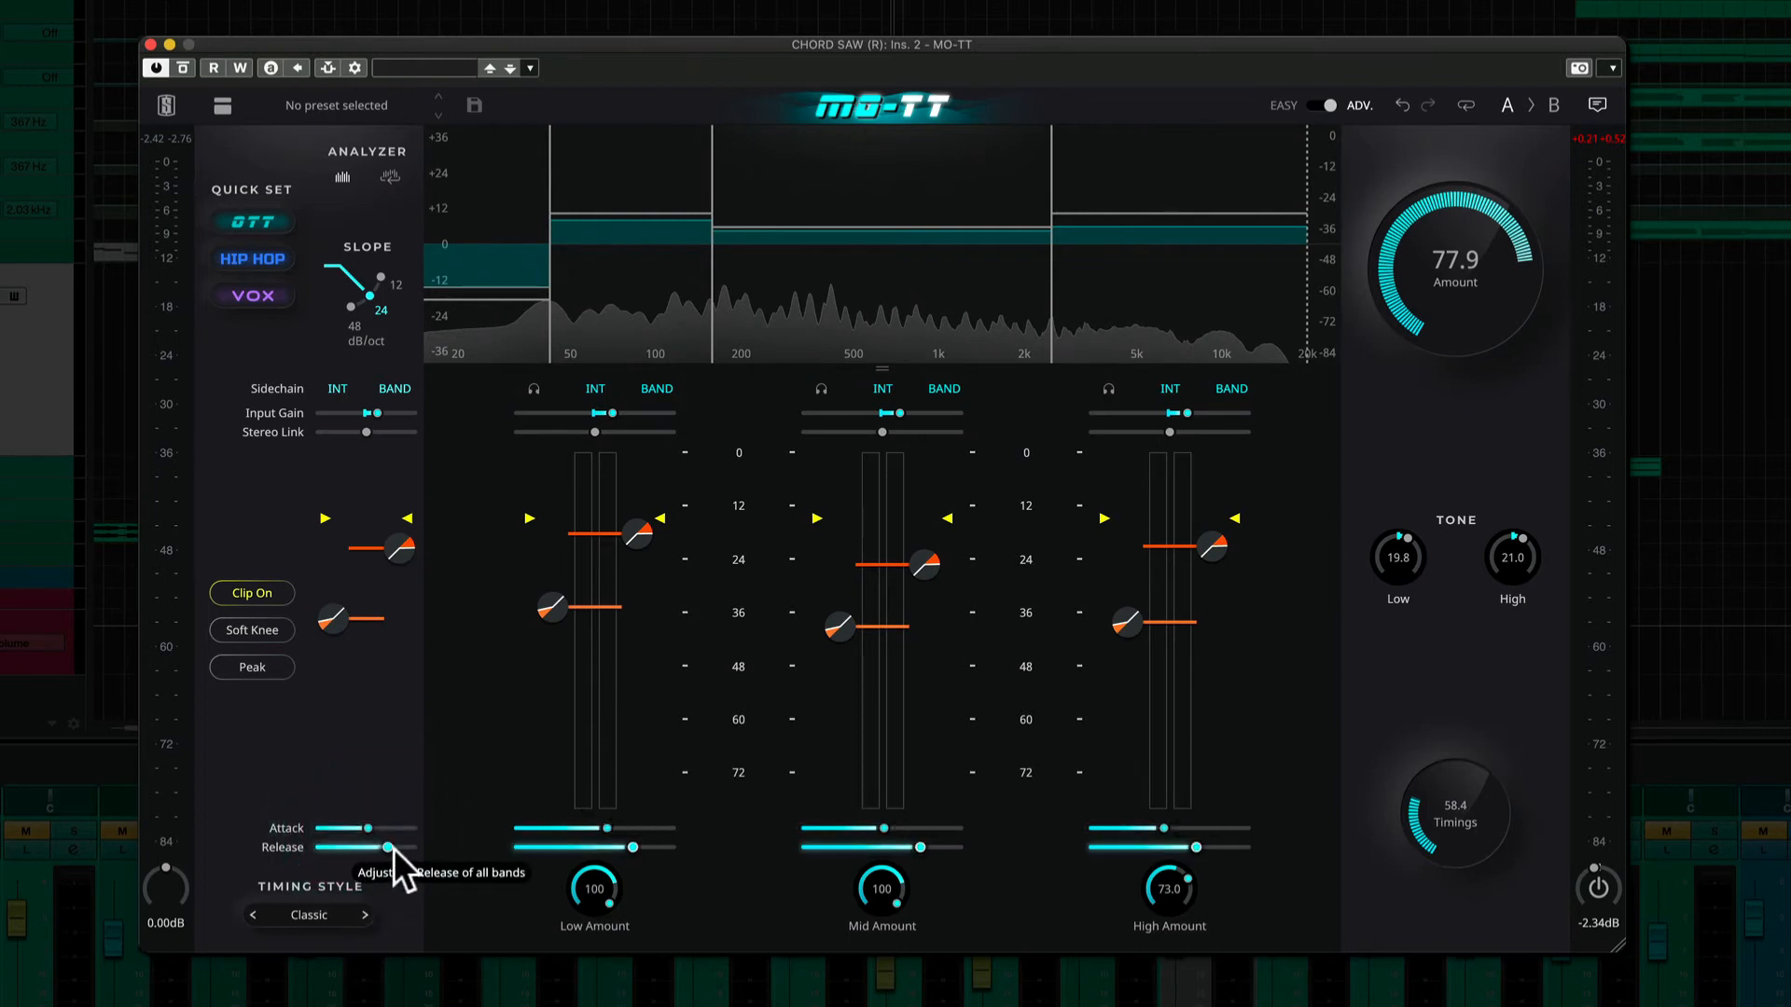
left_click_drag(1474, 813, 1470, 859)
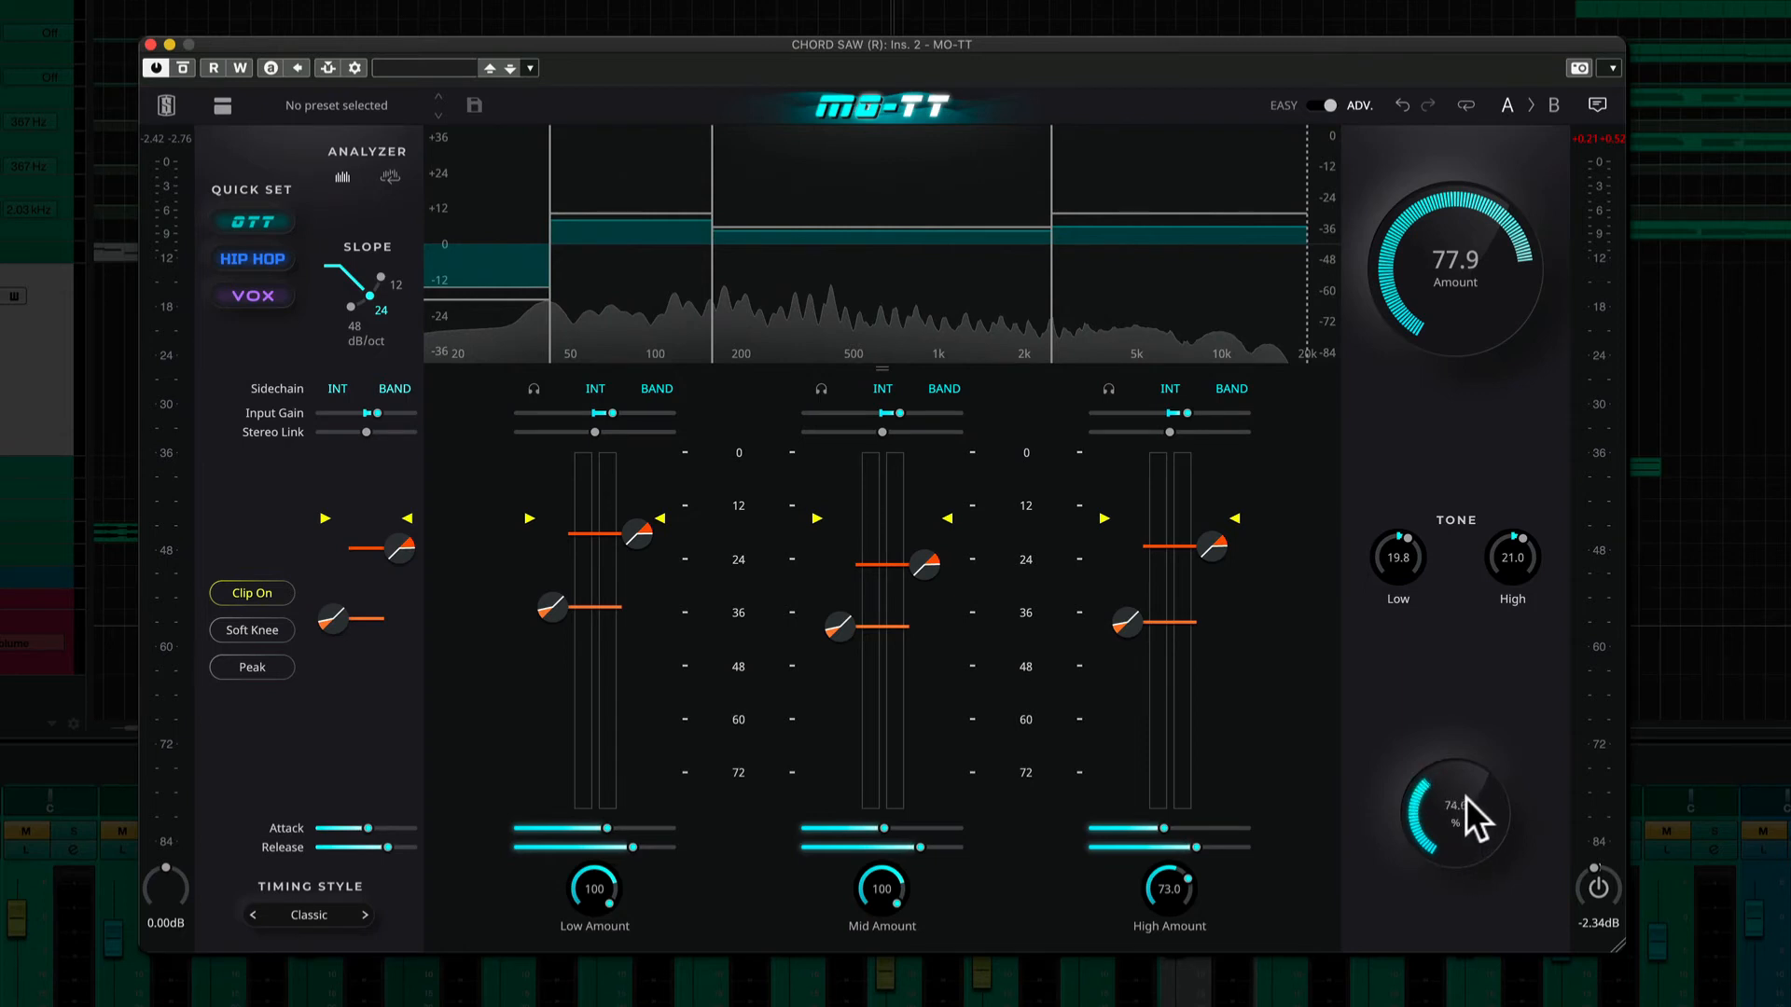
left_click_drag(1465, 797, 1423, 814)
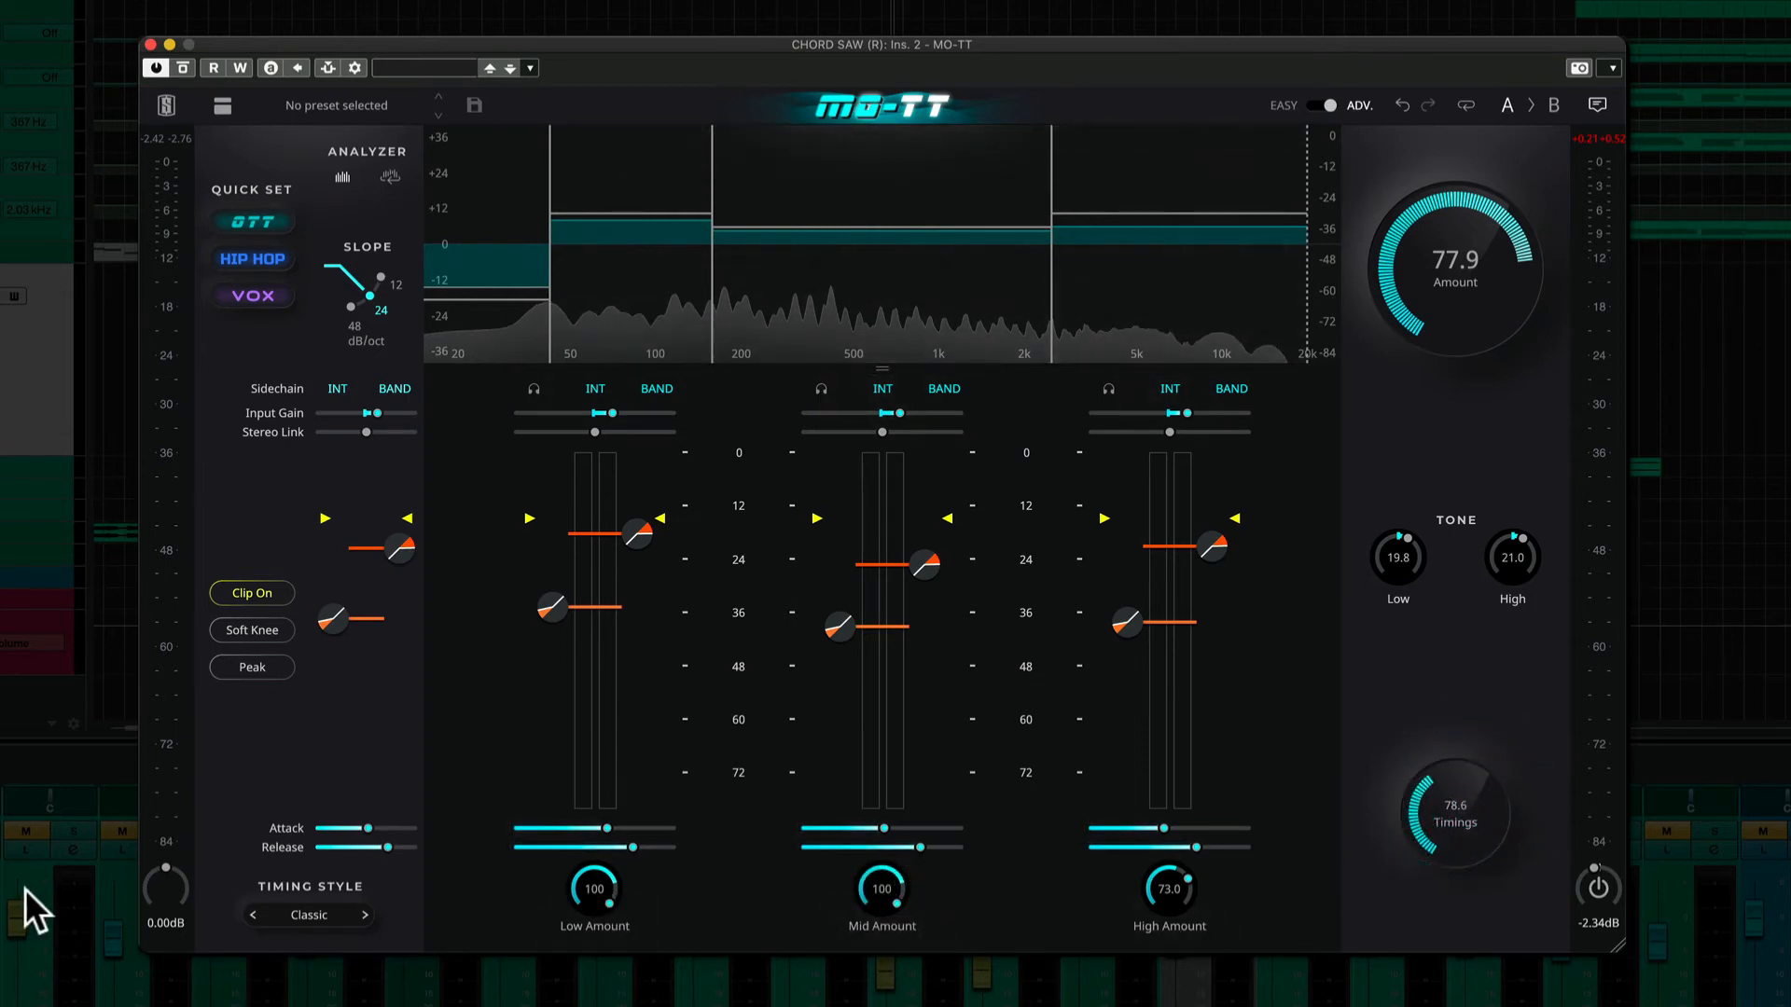
- Browse the timing styles, ending on Classic
left_click(365, 915)
left_click(365, 915)
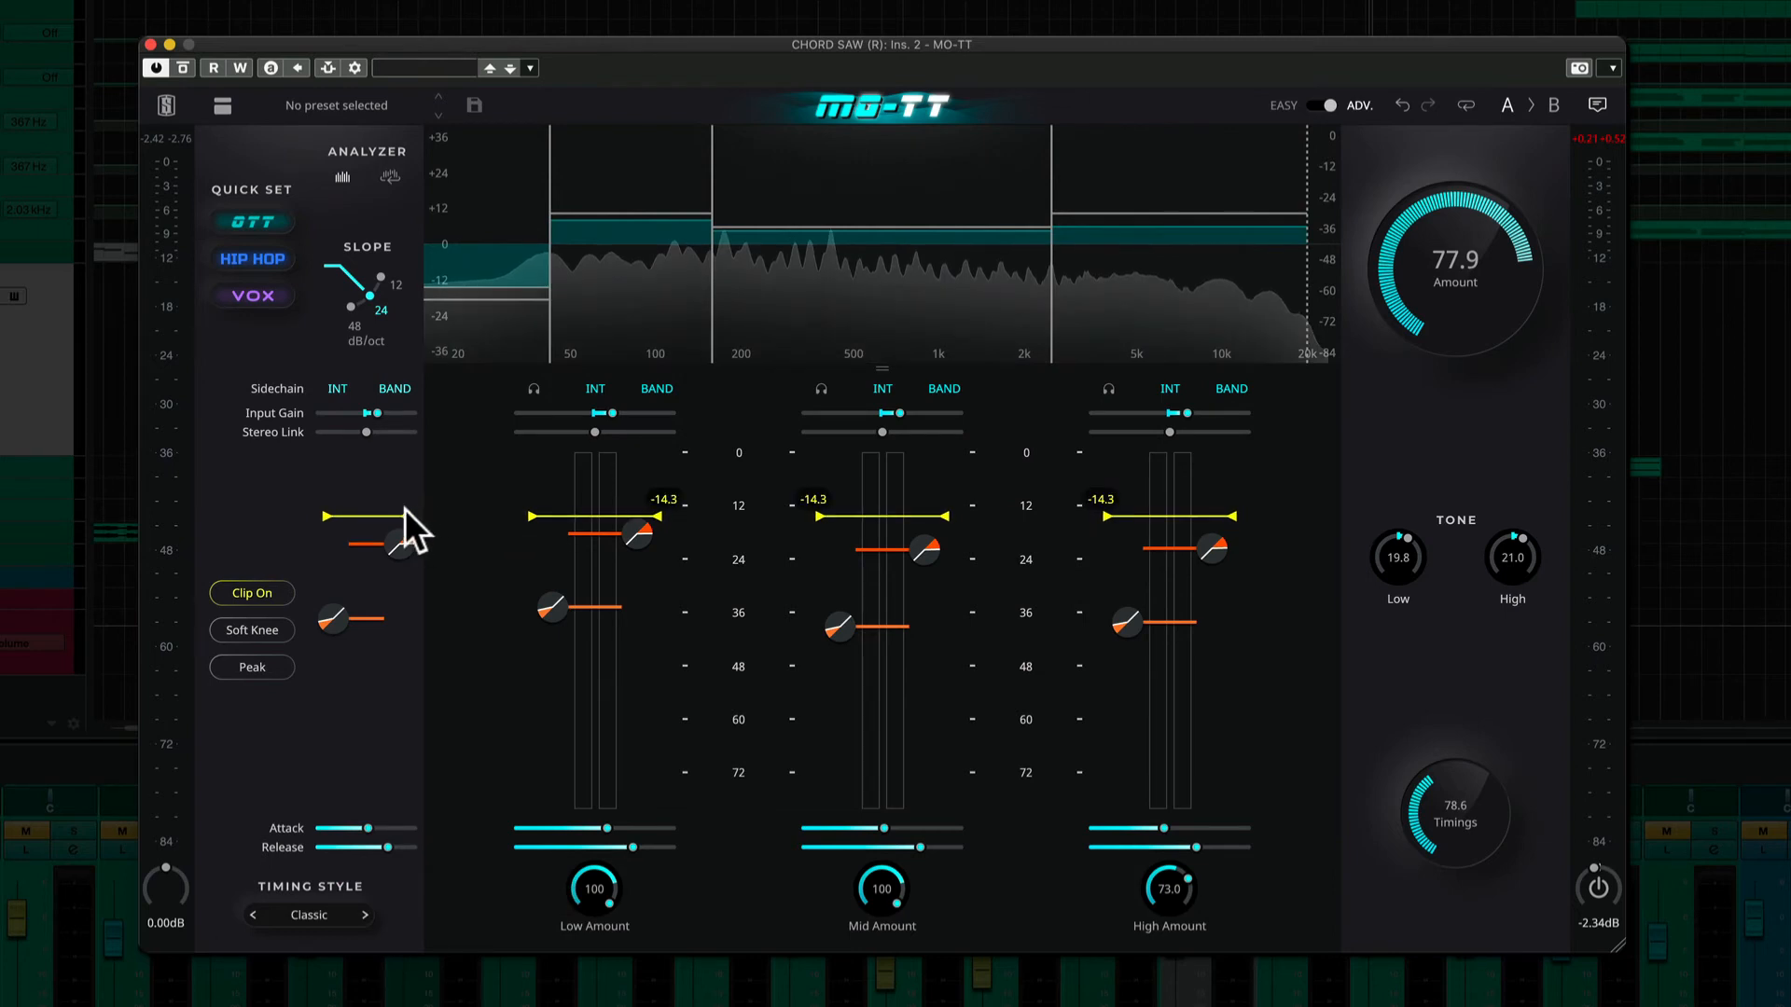
- Raise the clip level of all bands further and lower the overall Amount to 38.9%
mouse_move(407, 516)
left_mouse_down()
mouse_move(416, 491)
mouse_move(405, 541)
mouse_move(409, 494)
left_mouse_up()
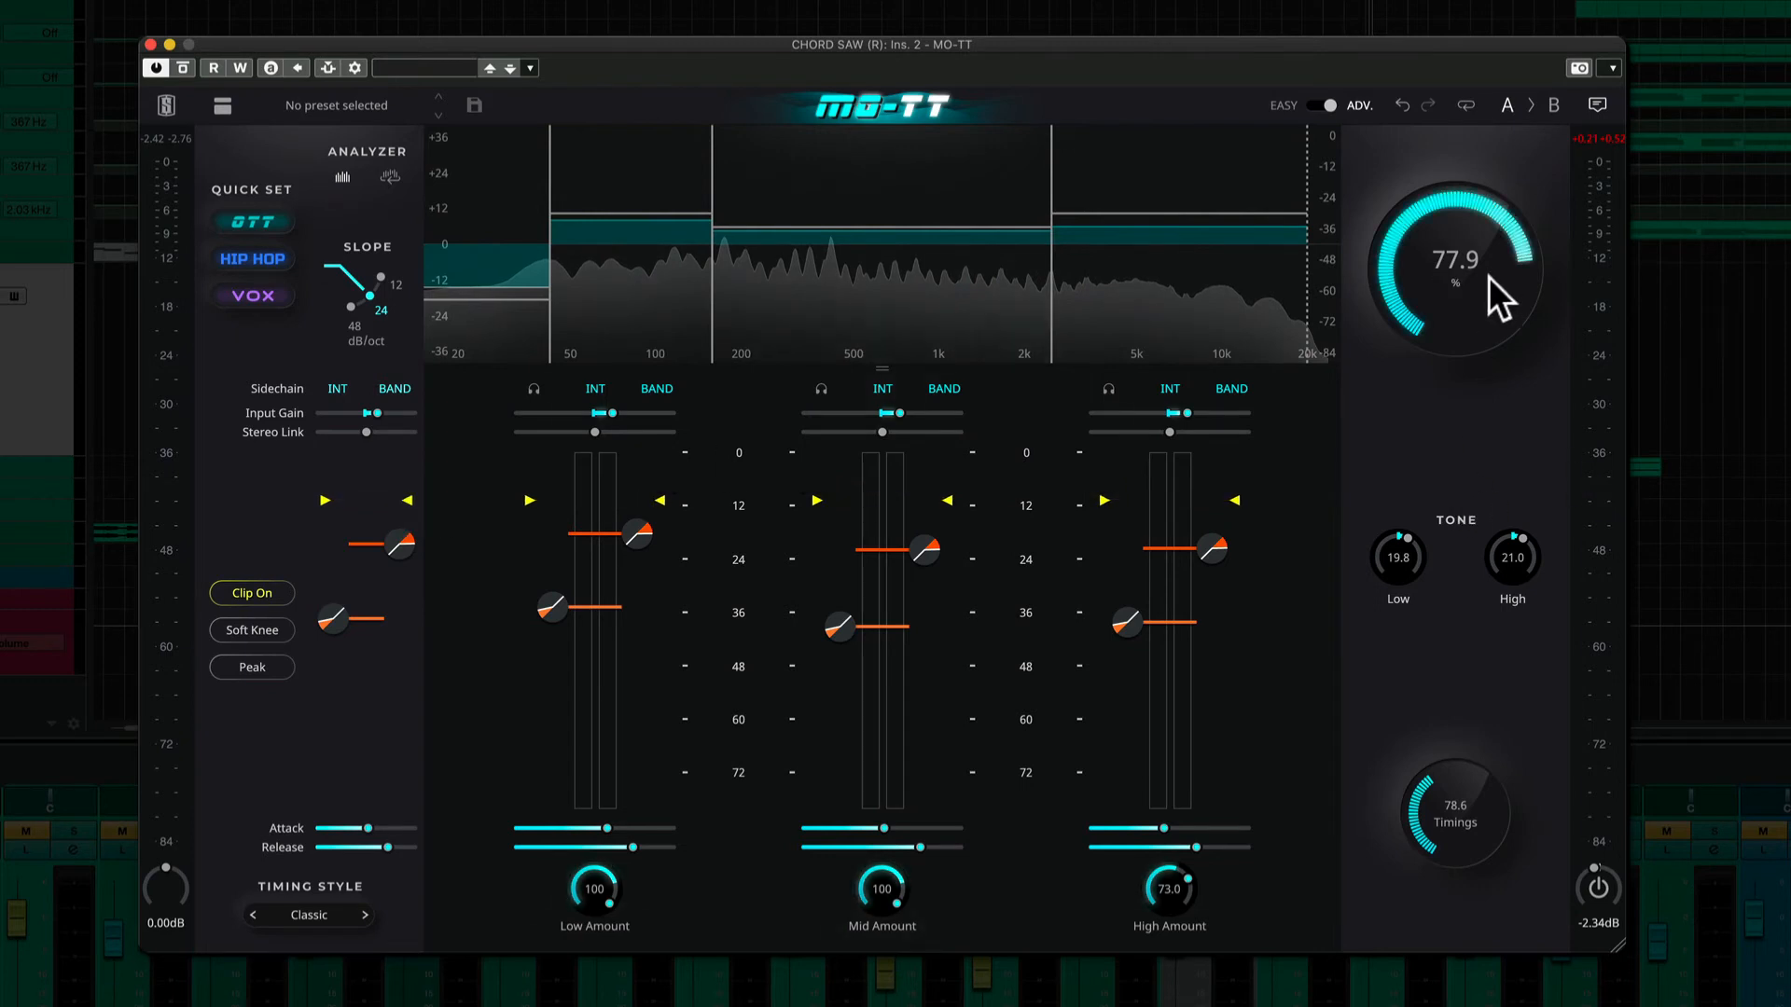
left_click_drag(1489, 276, 1469, 373)
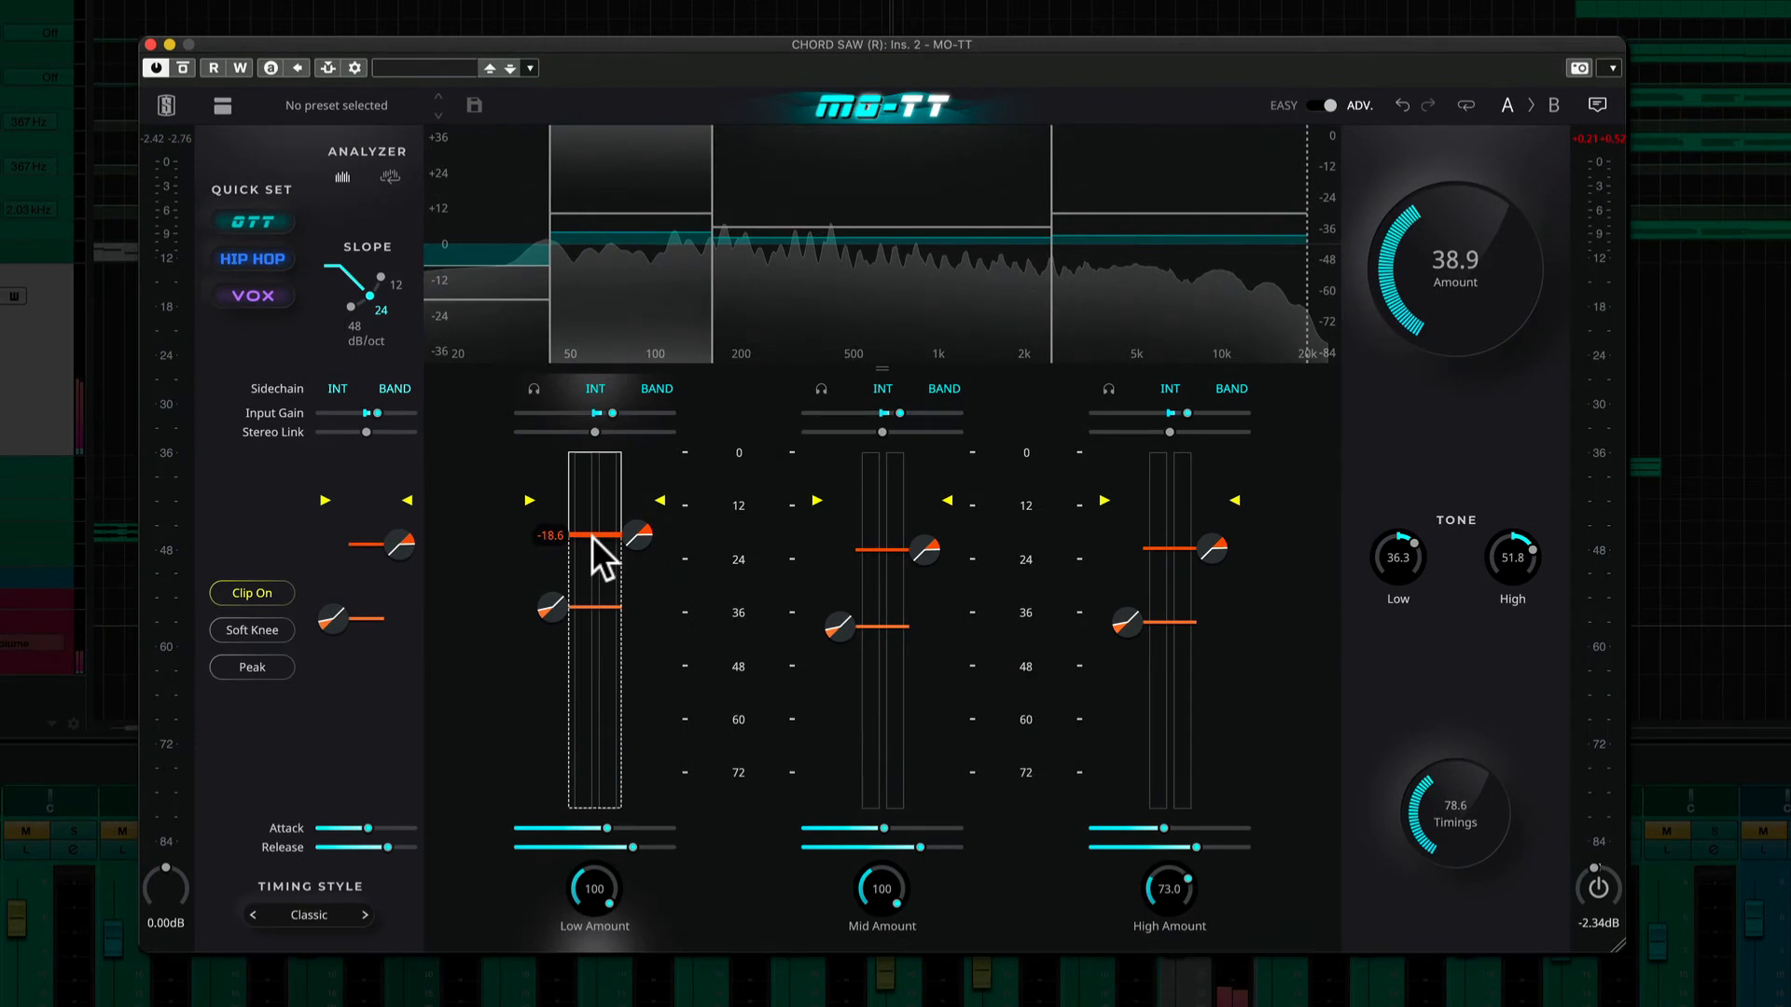
left_click(591, 536)
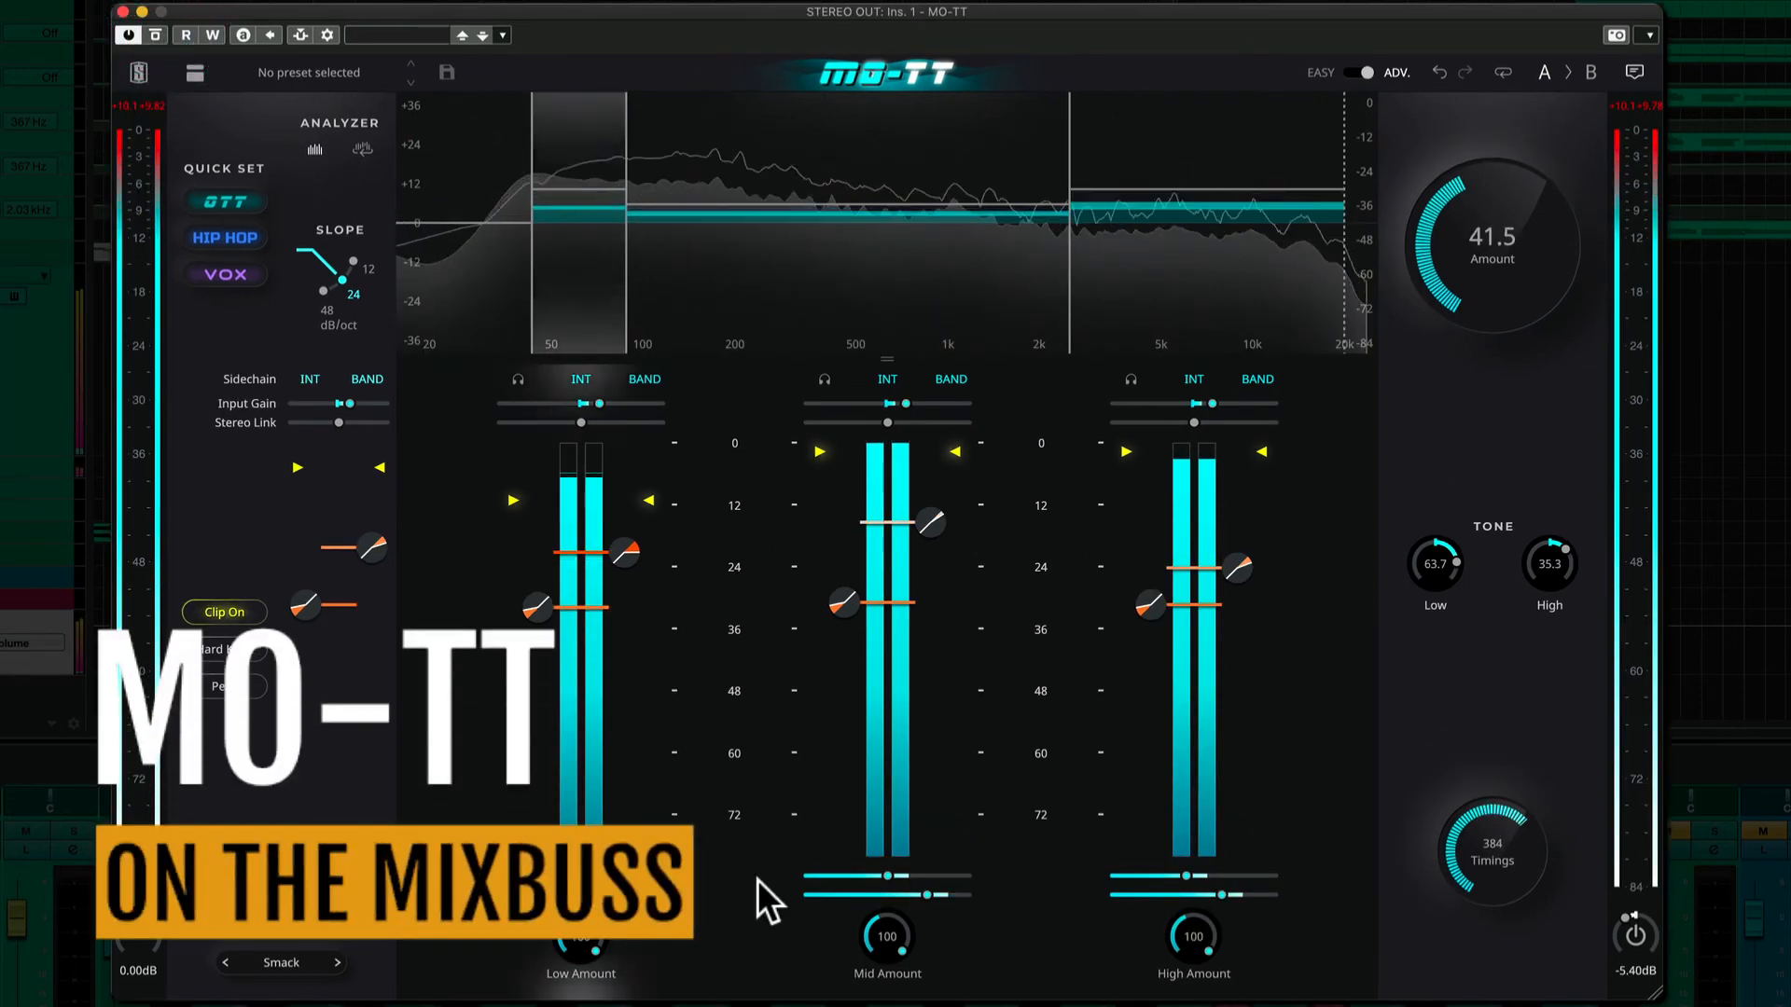
- Compare the stereo output mix with the compressor bypassed and active, ending with it active
mouse_move(339, 876)
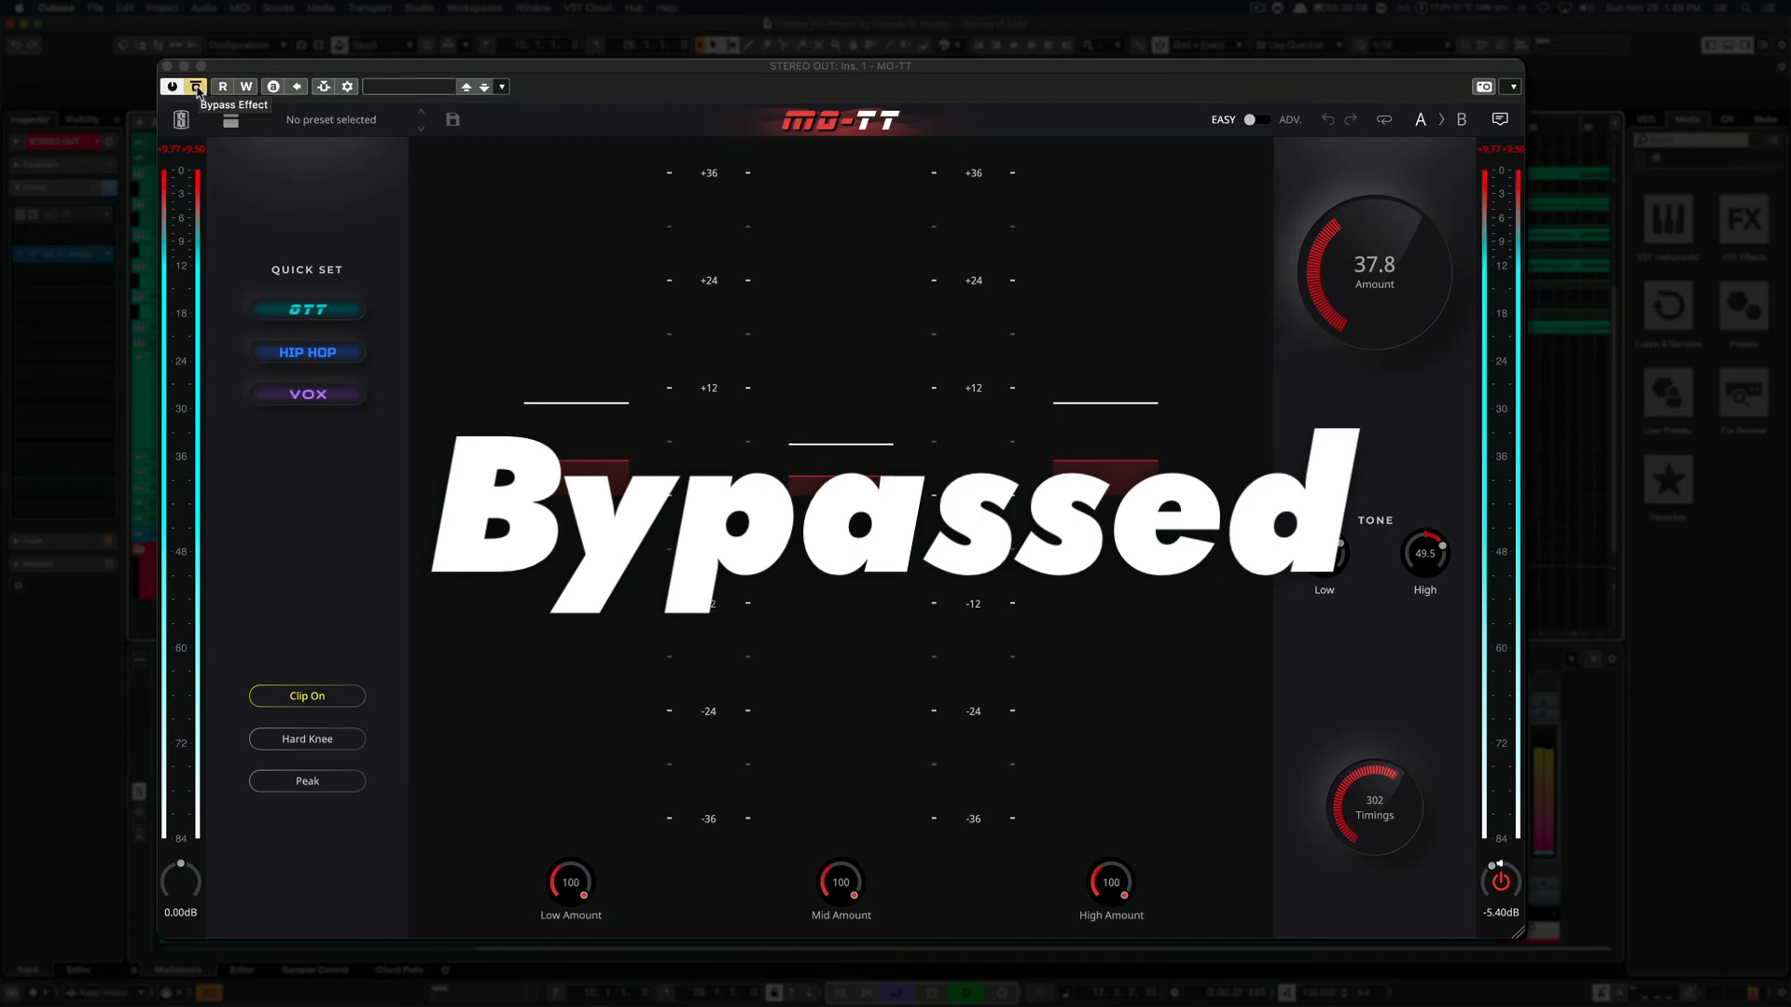
left_click(197, 91)
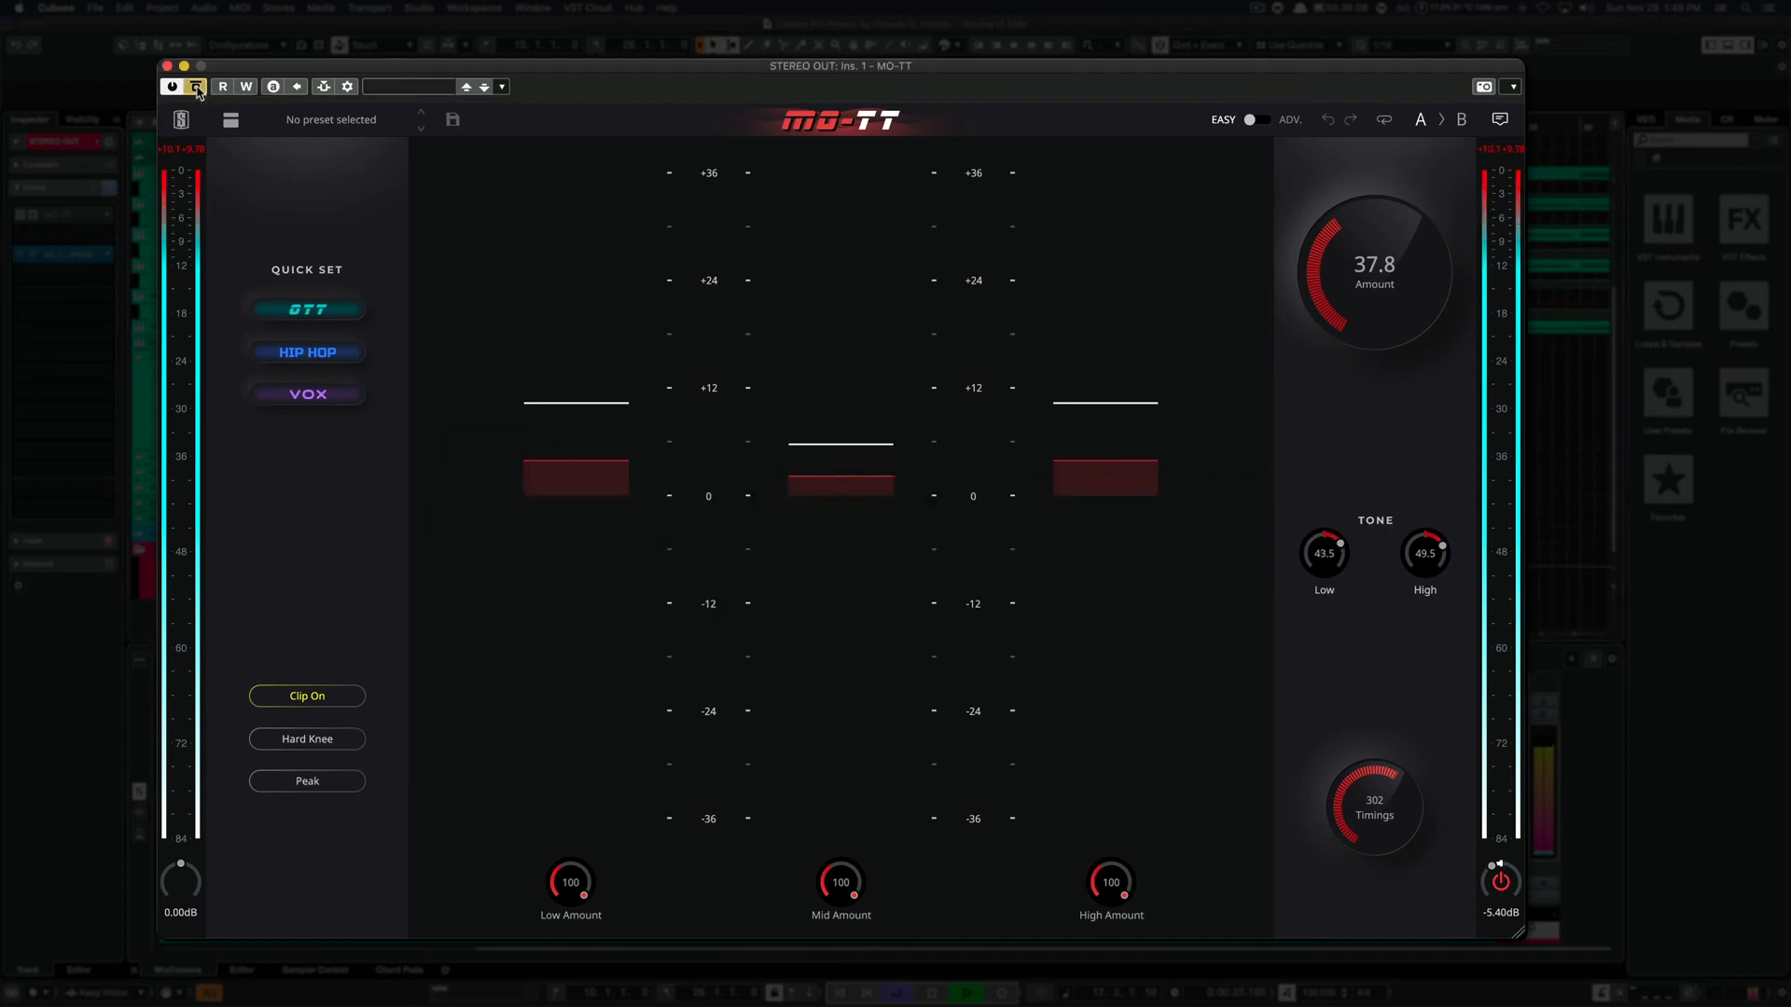
left_click(198, 91)
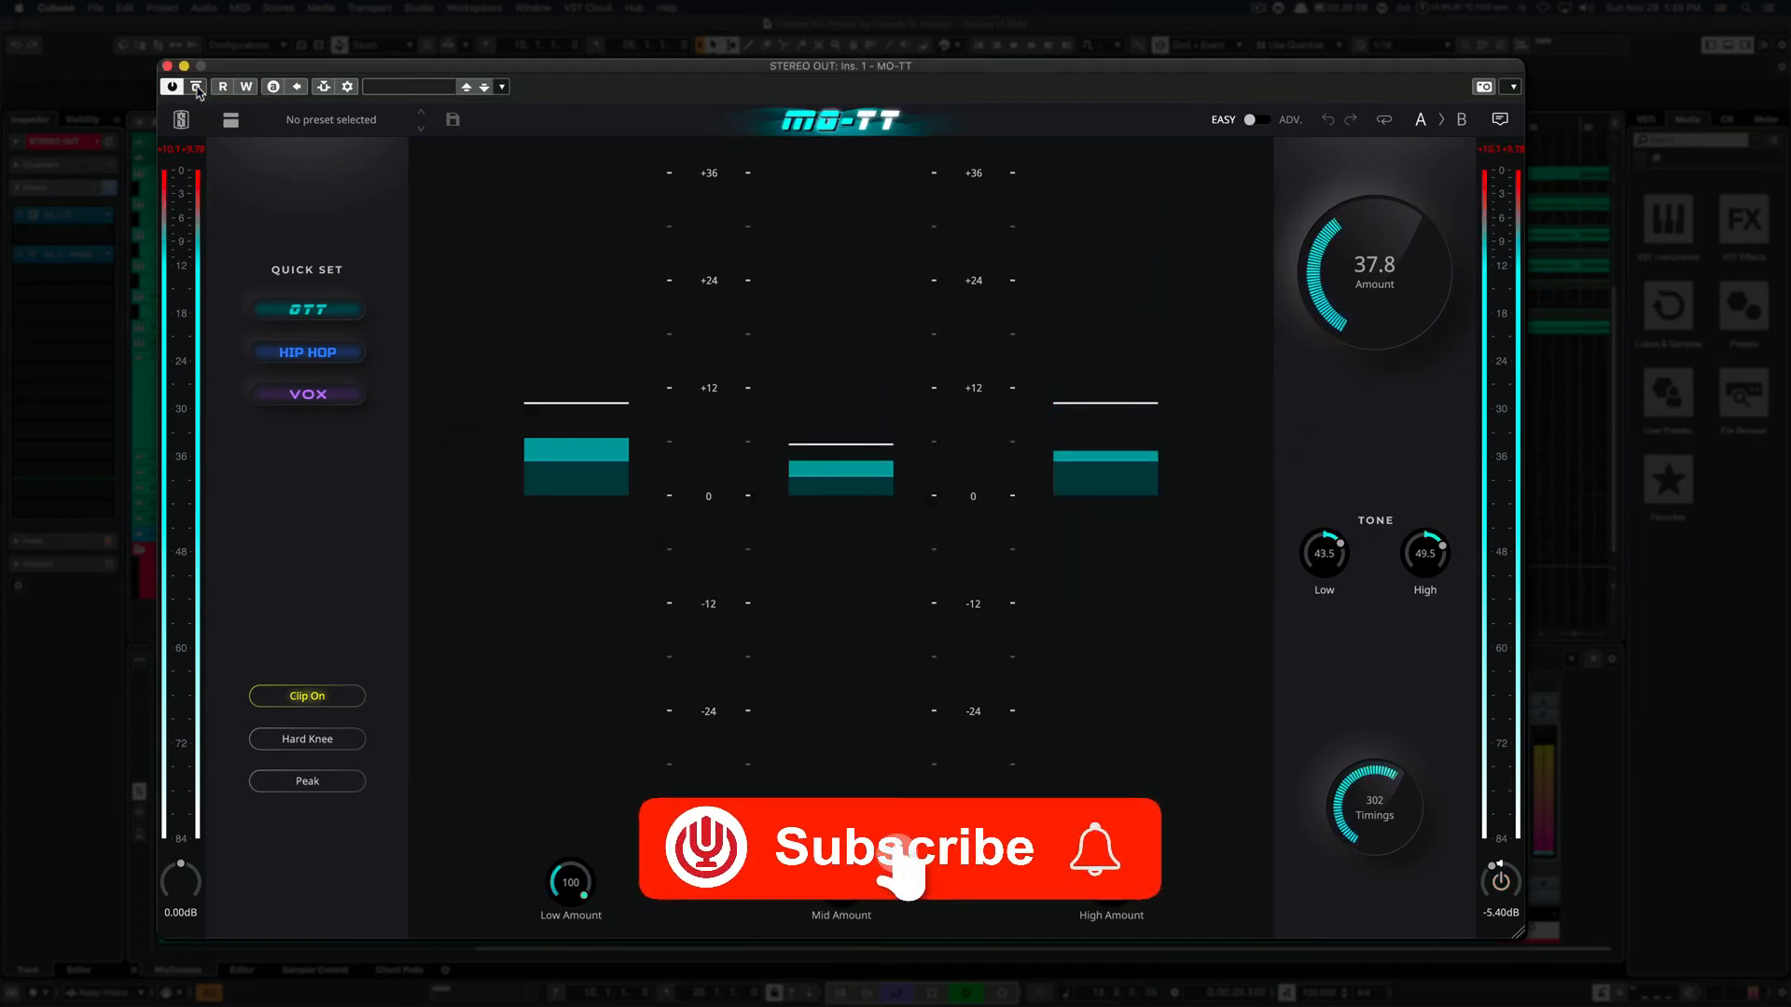
- Switch the compressor to the advanced view and compare the mix with the effect bypassed and active again
left_click(1255, 121)
left_click(197, 90)
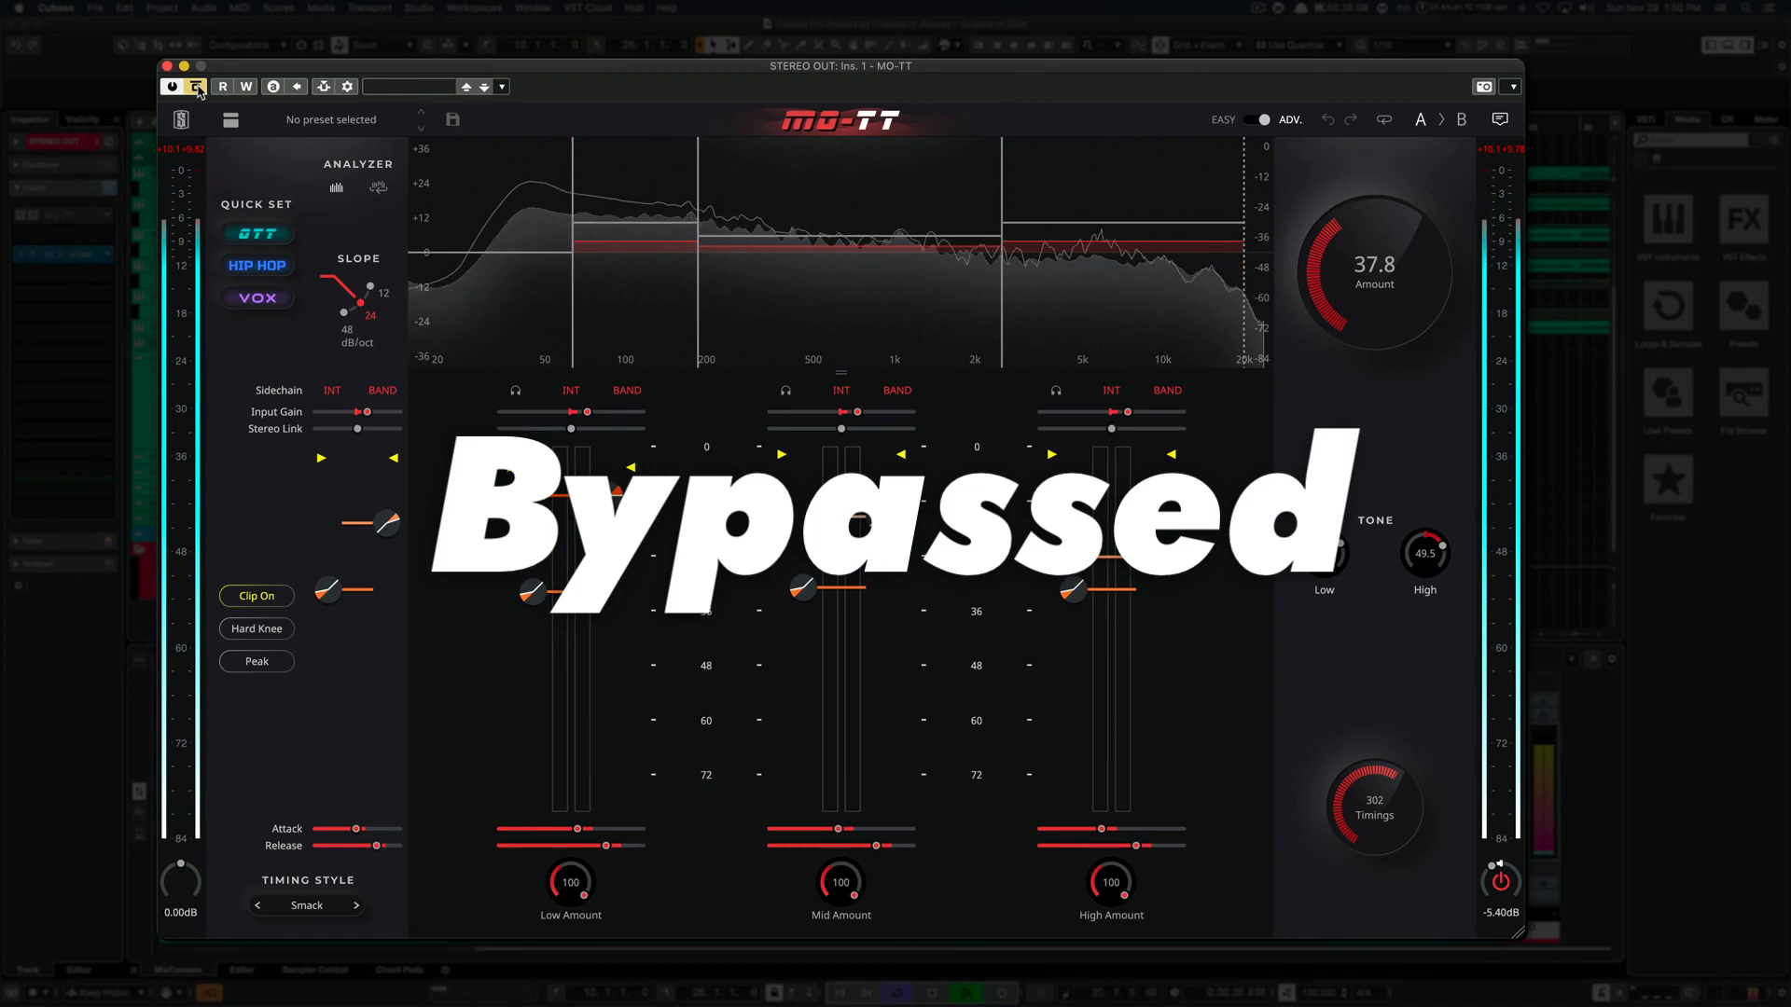
left_click(198, 90)
- Raise the overall Amount to 50.5% and compare the mix bypassed and active at that setting
left_click_drag(1379, 294, 1388, 269)
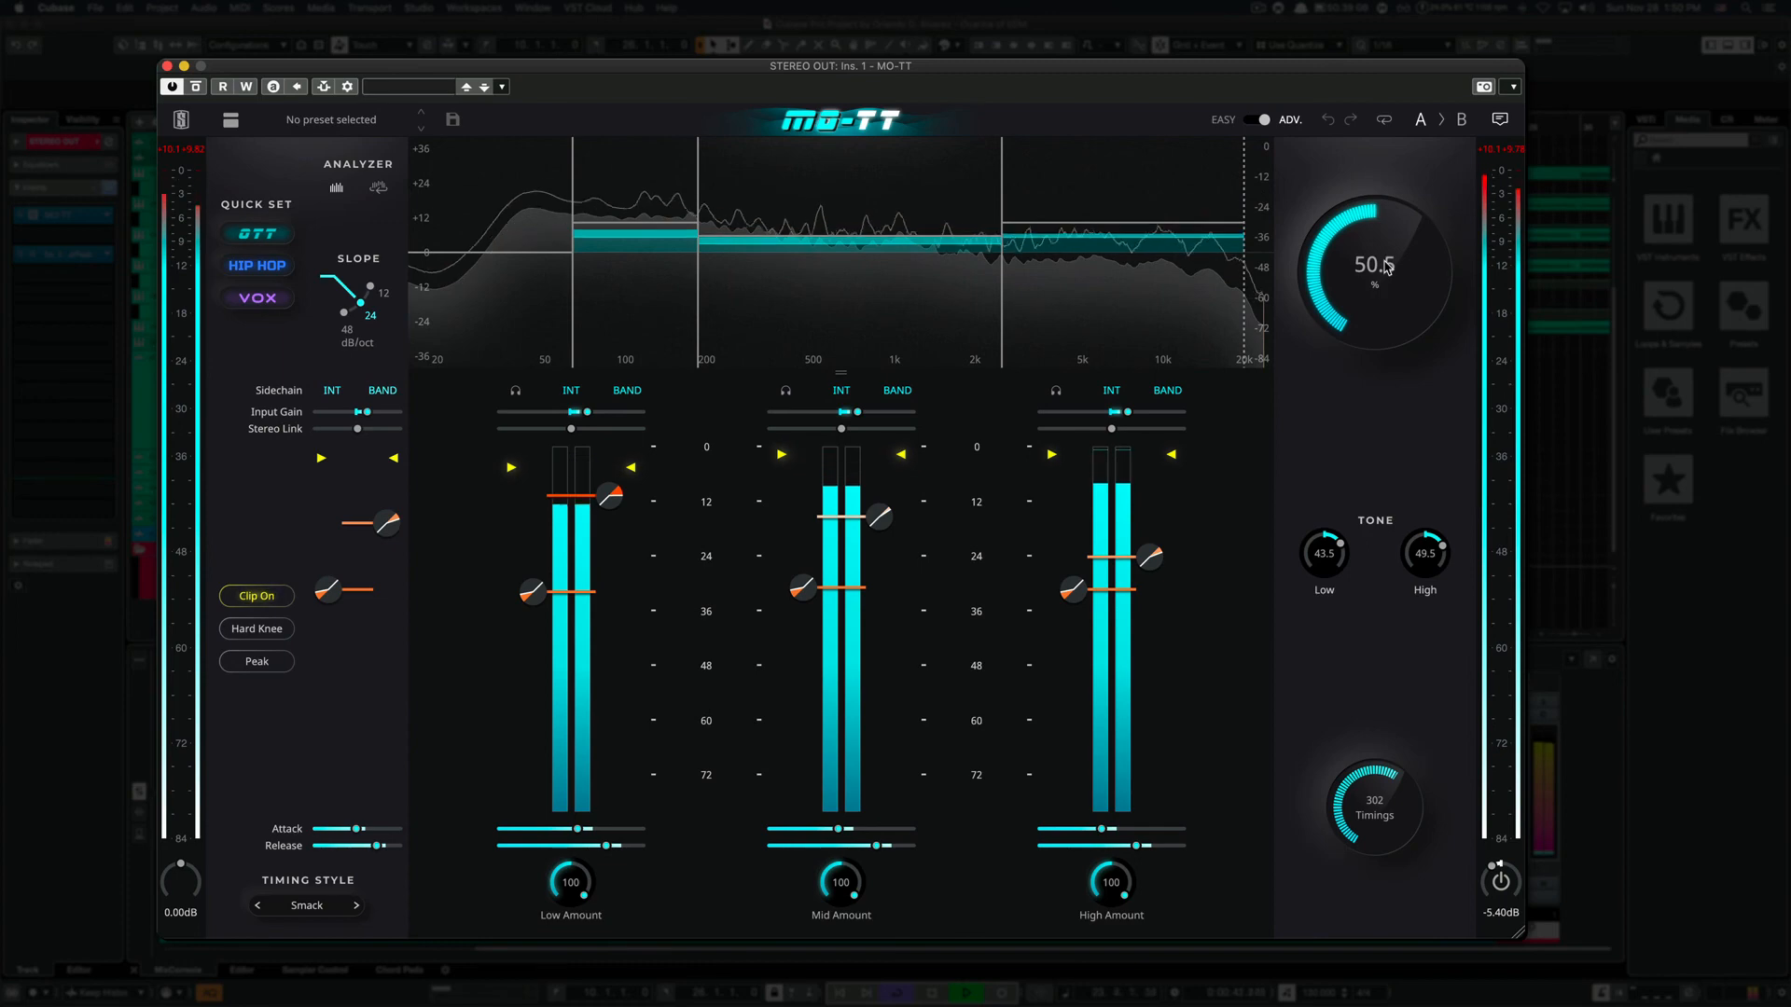
left_click(195, 86)
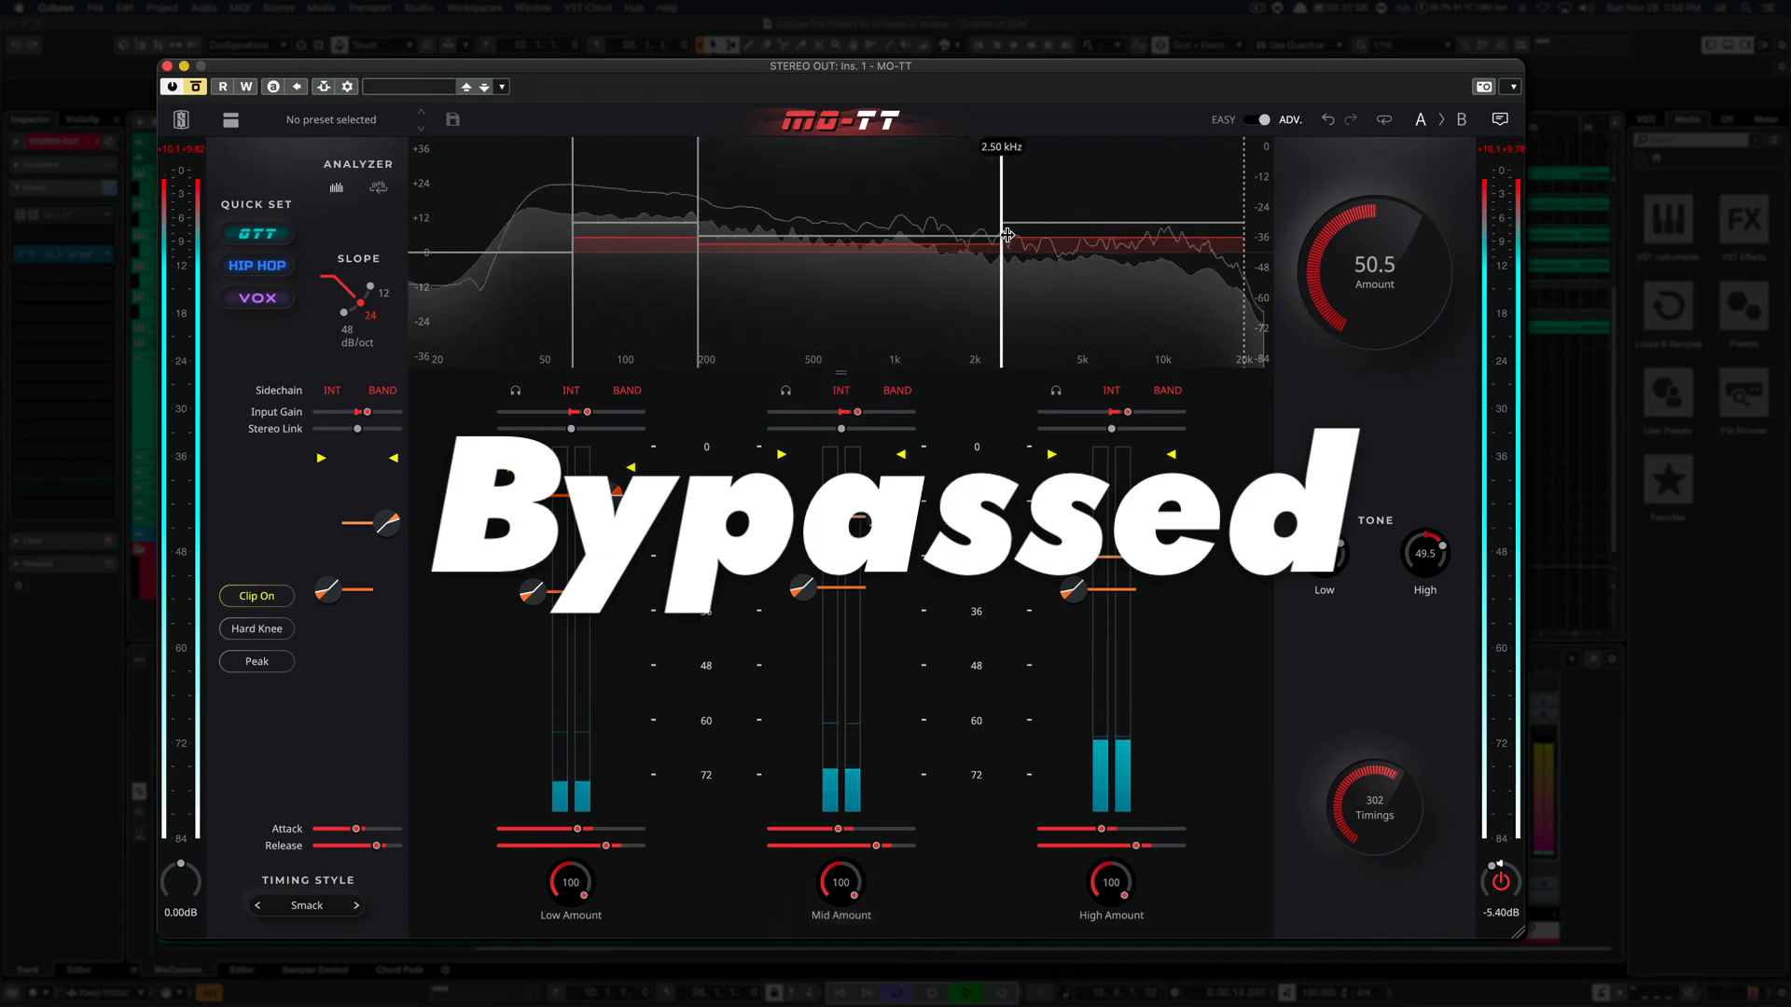
left_click(195, 87)
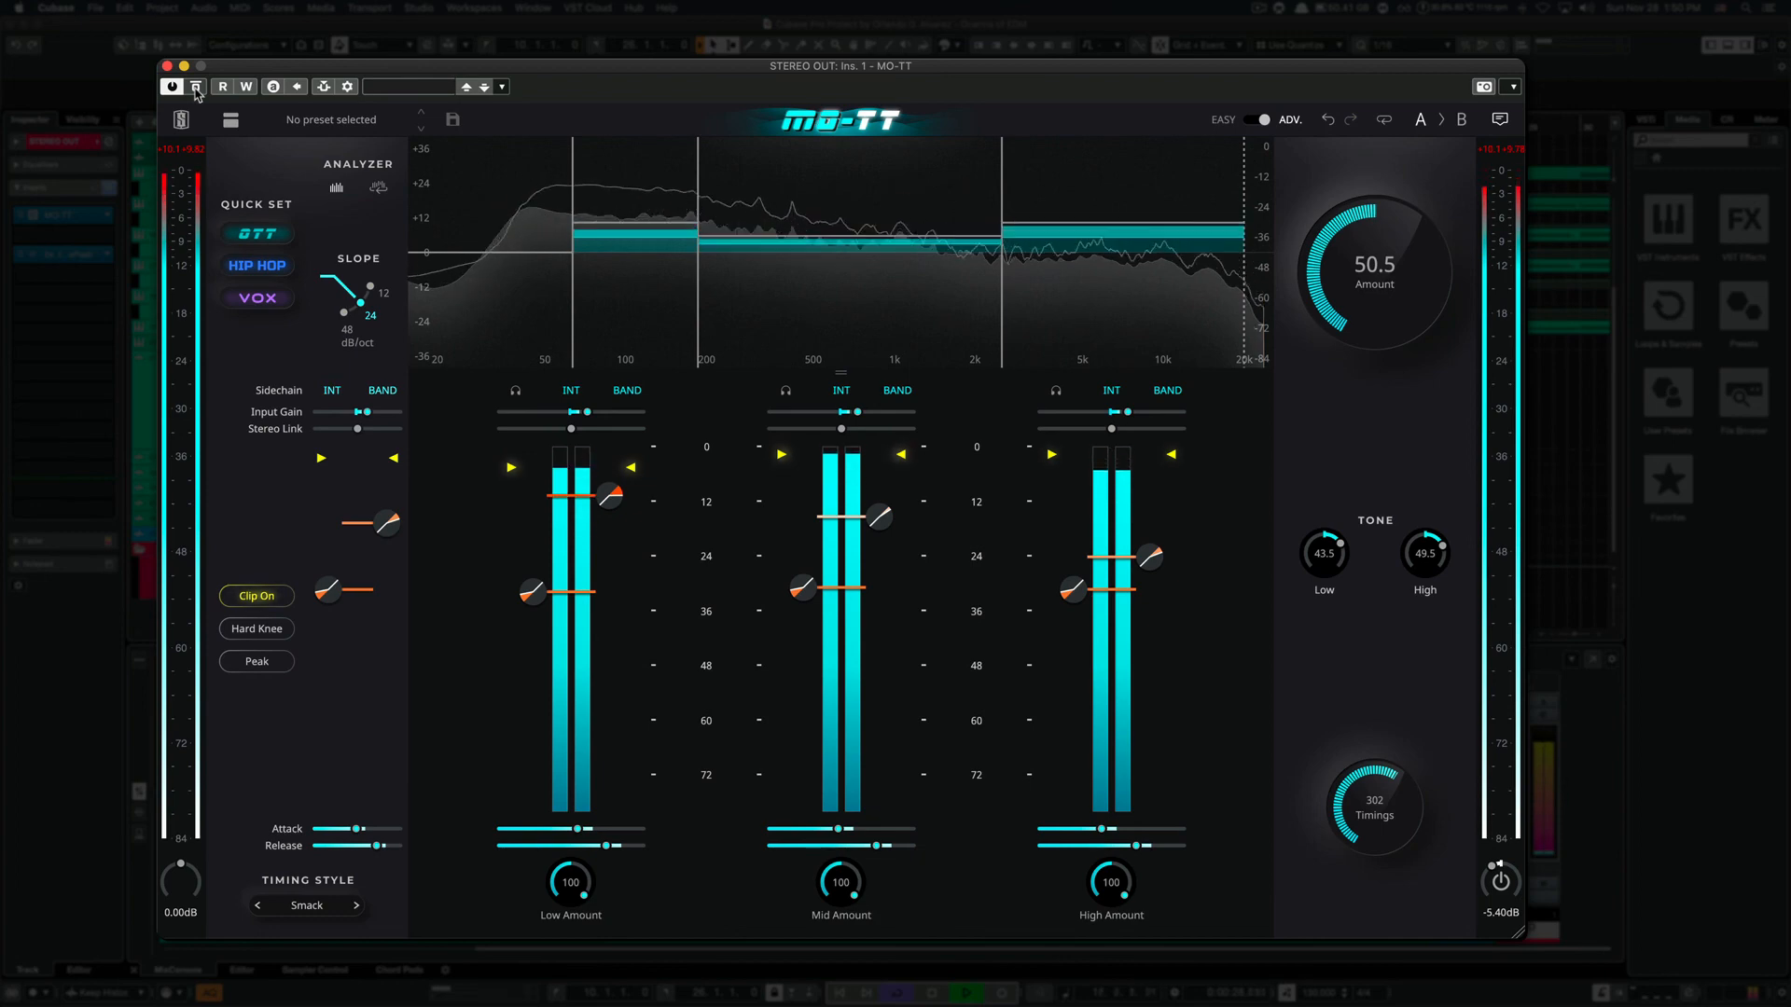
- Stop playback, move the compressor window slightly down over the project, and bypass the effect
key("space")
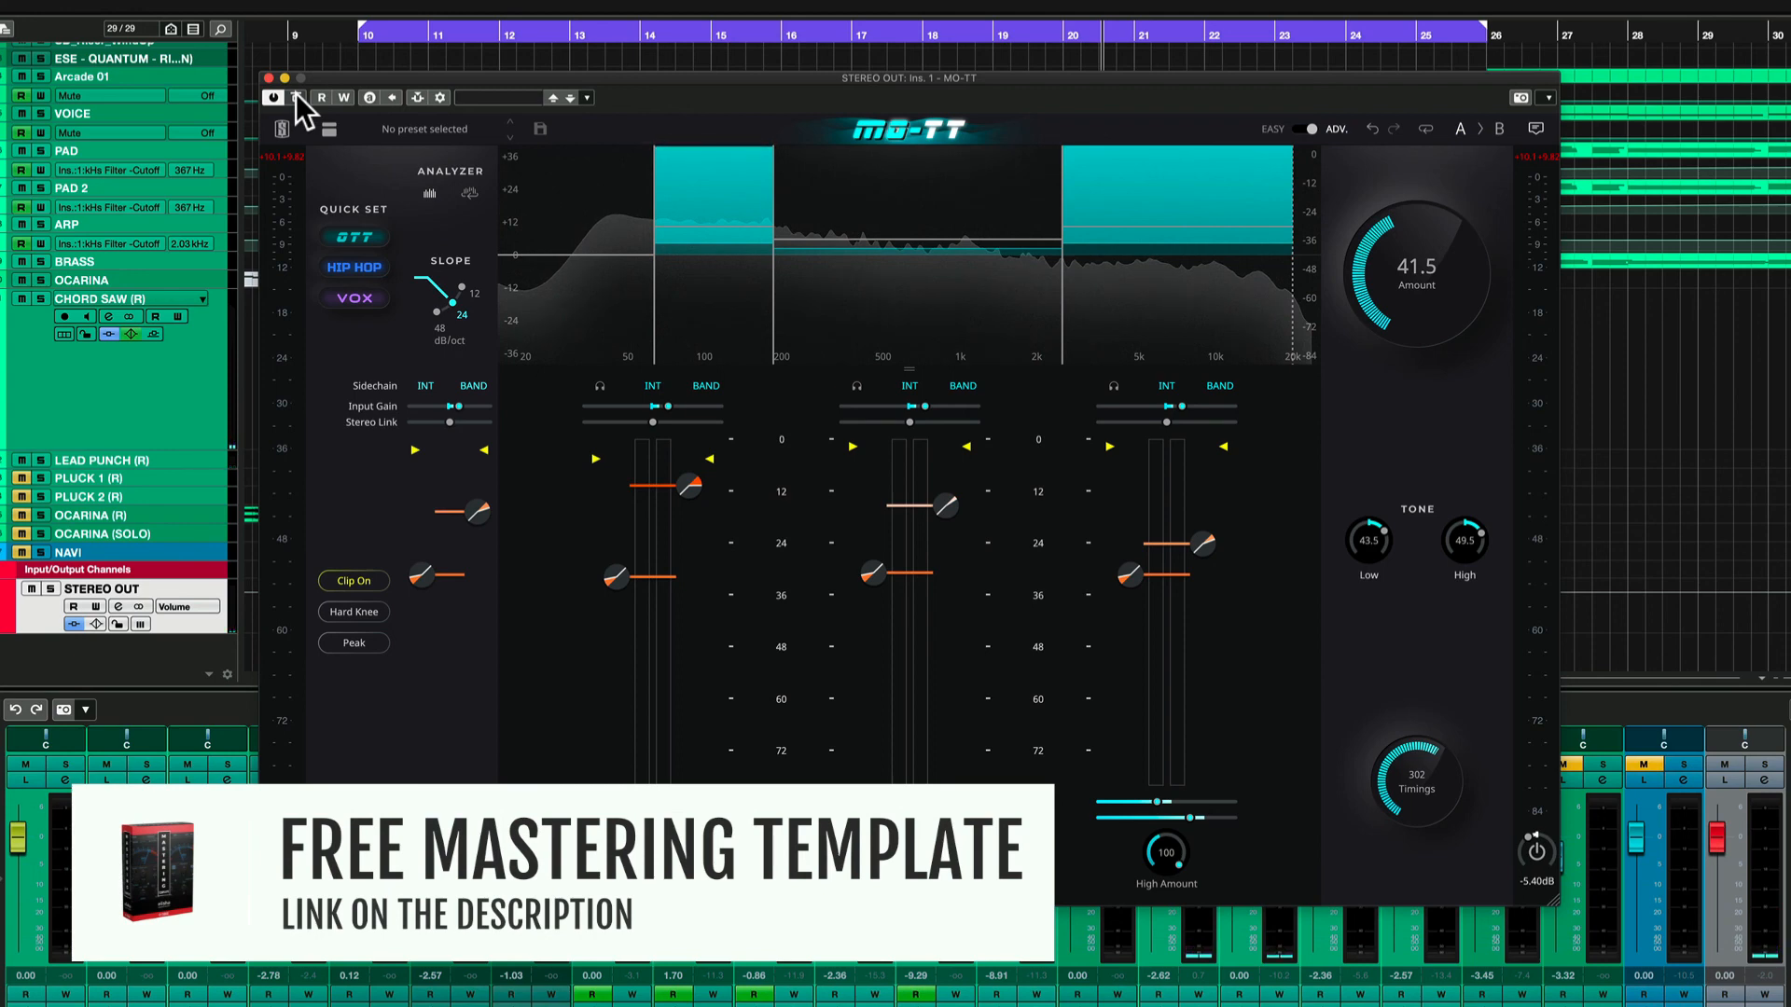
left_click_drag(1039, 77, 1004, 104)
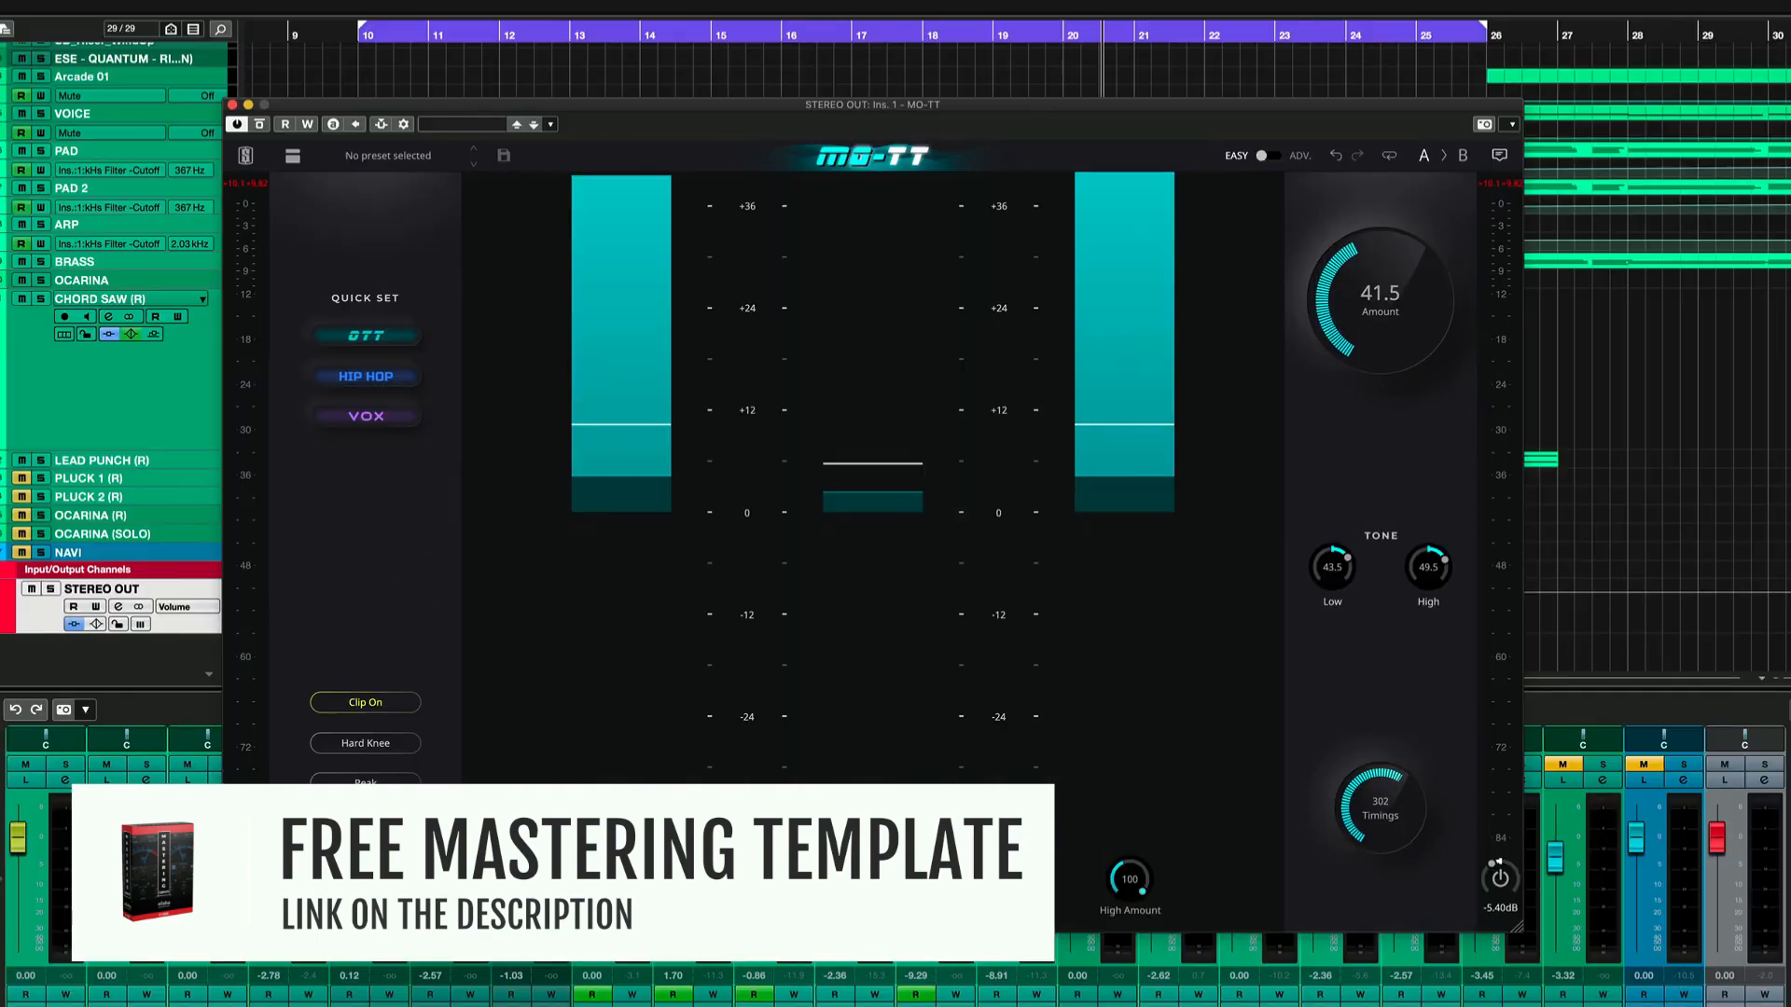
left_click(259, 124)
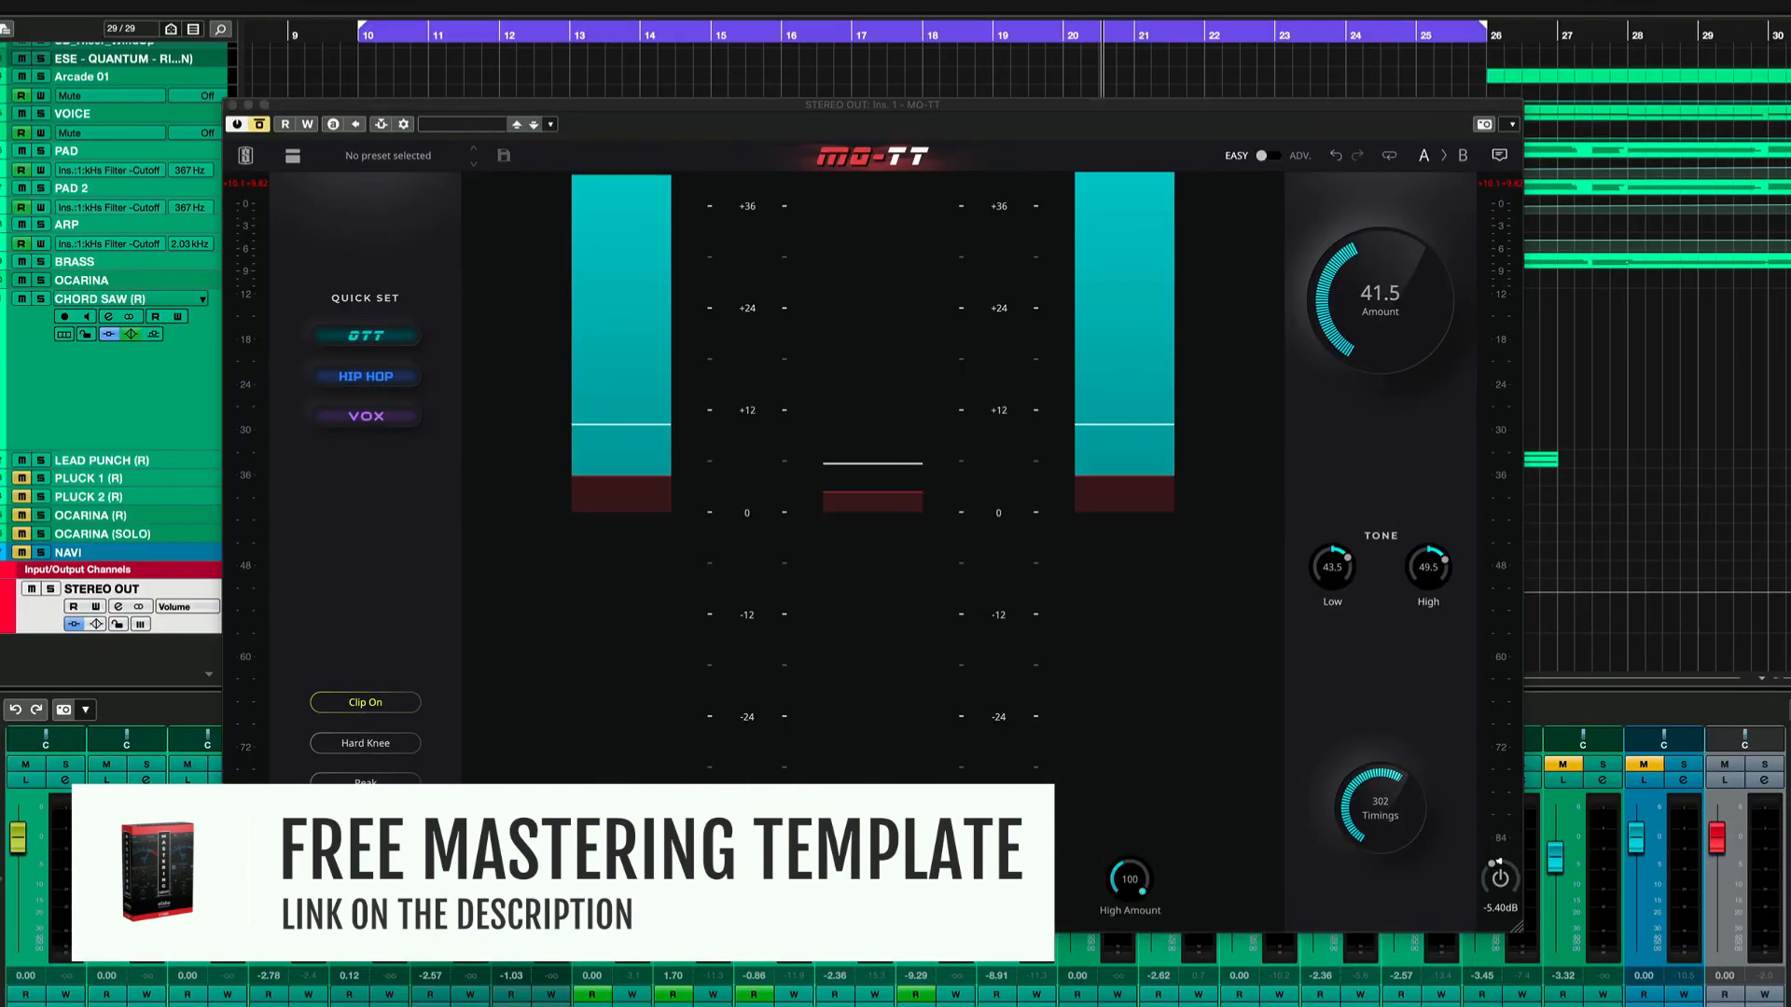